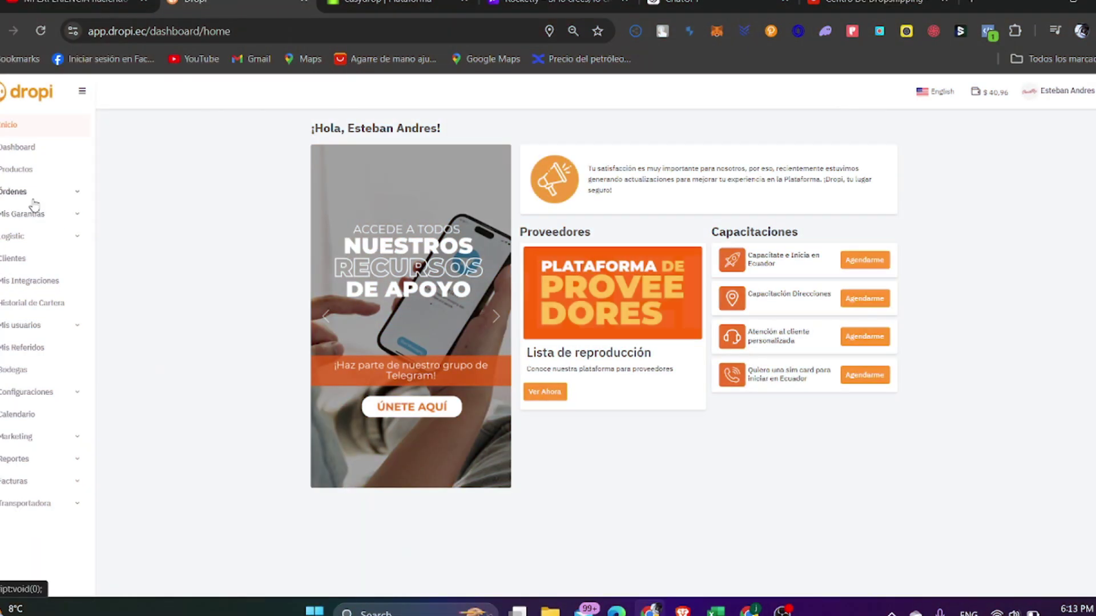
Open the Productos list and browse the first page of products.
click(1057, 95)
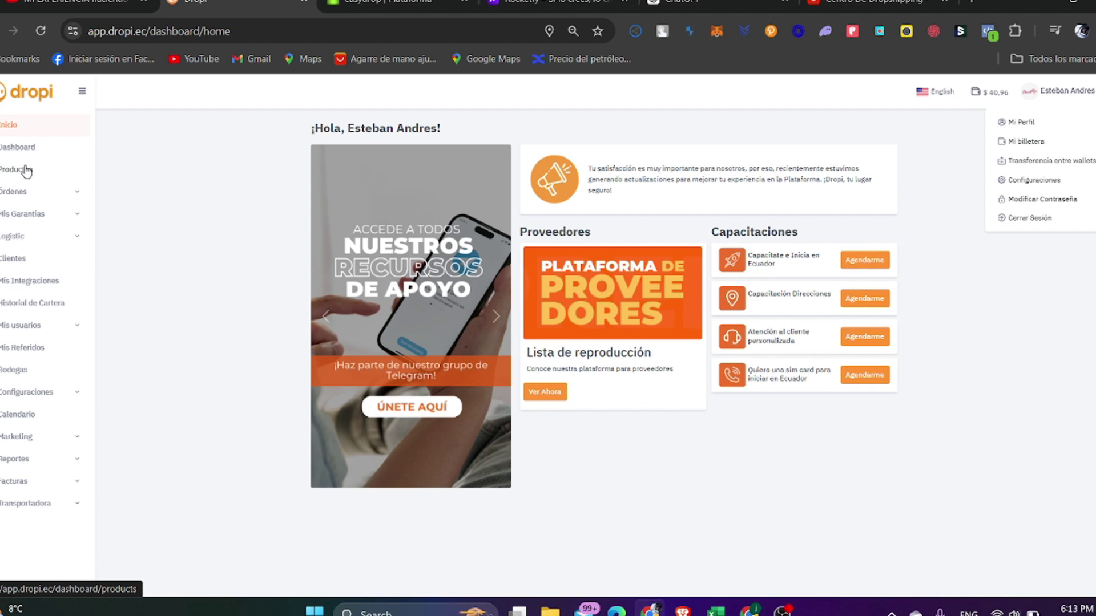
click(26, 169)
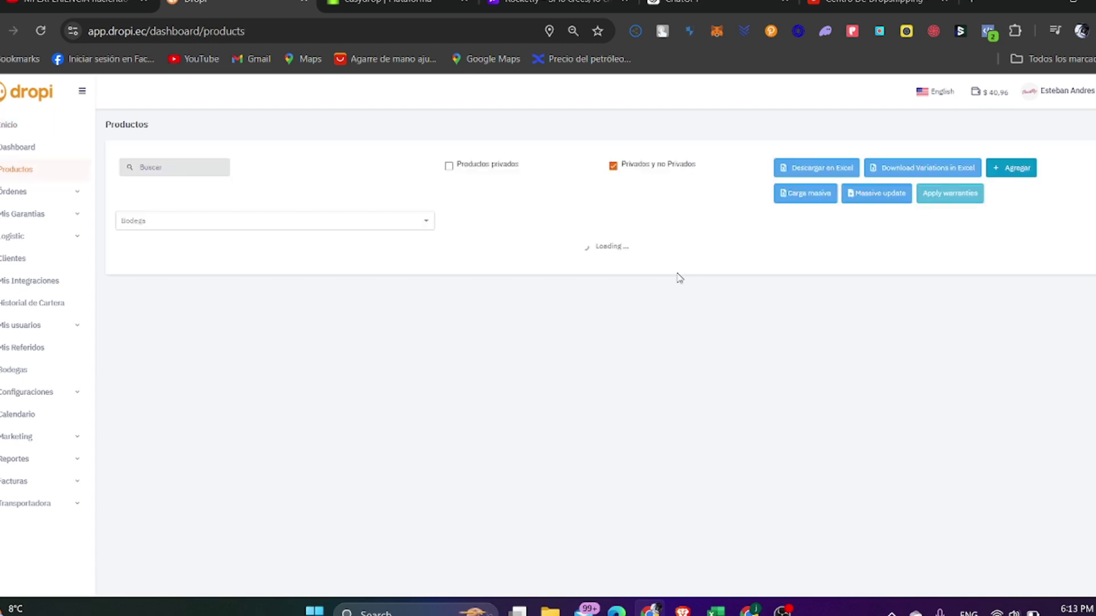
scroll(222, 285, down, 1)
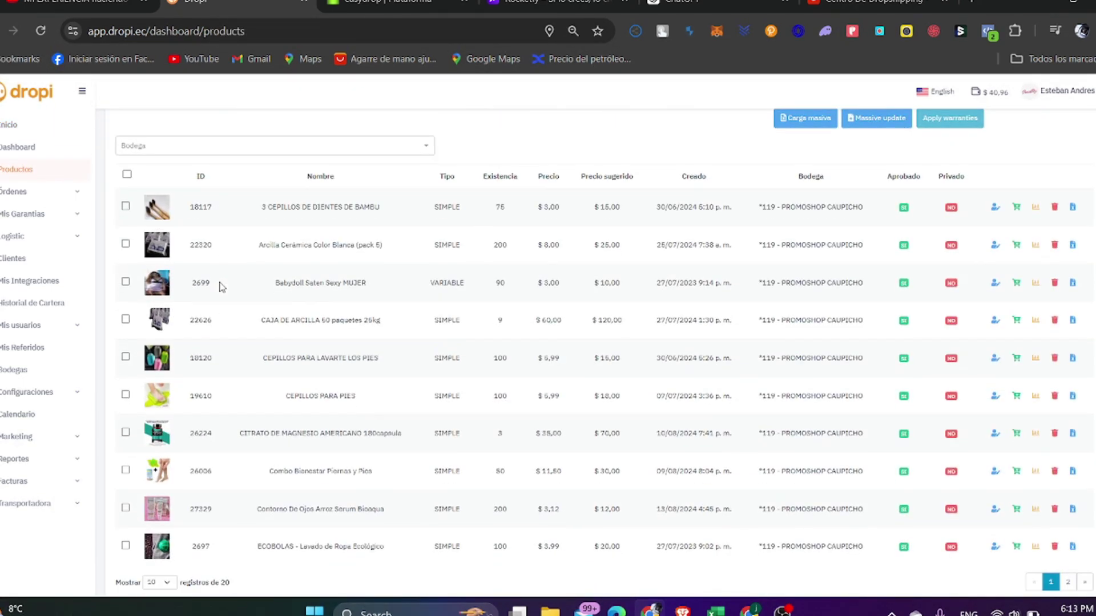
scroll(194, 348, down, 1)
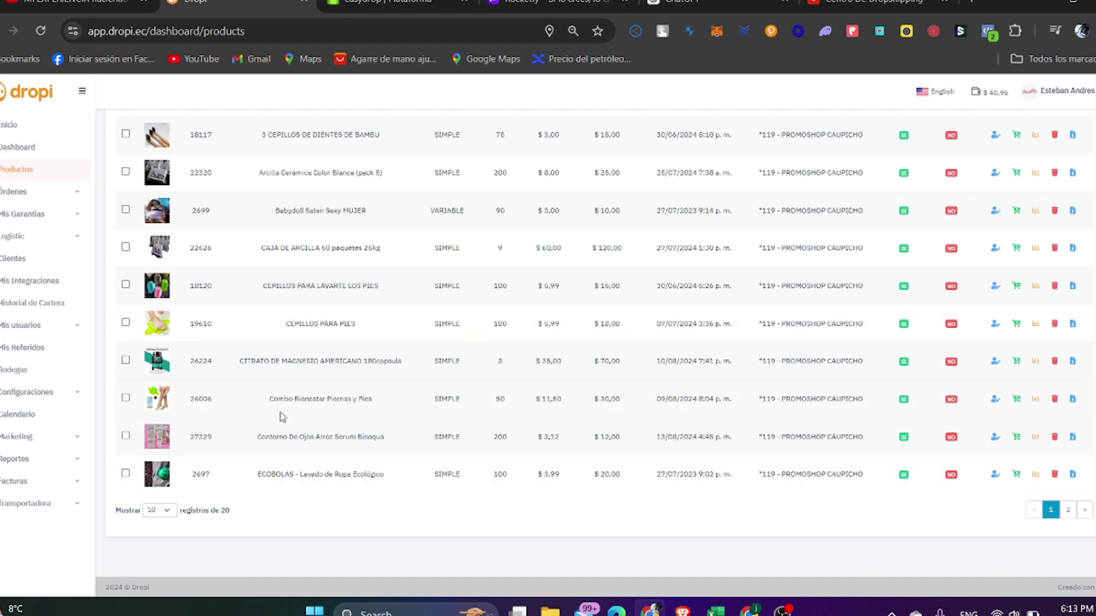
drag(312, 399, 376, 406)
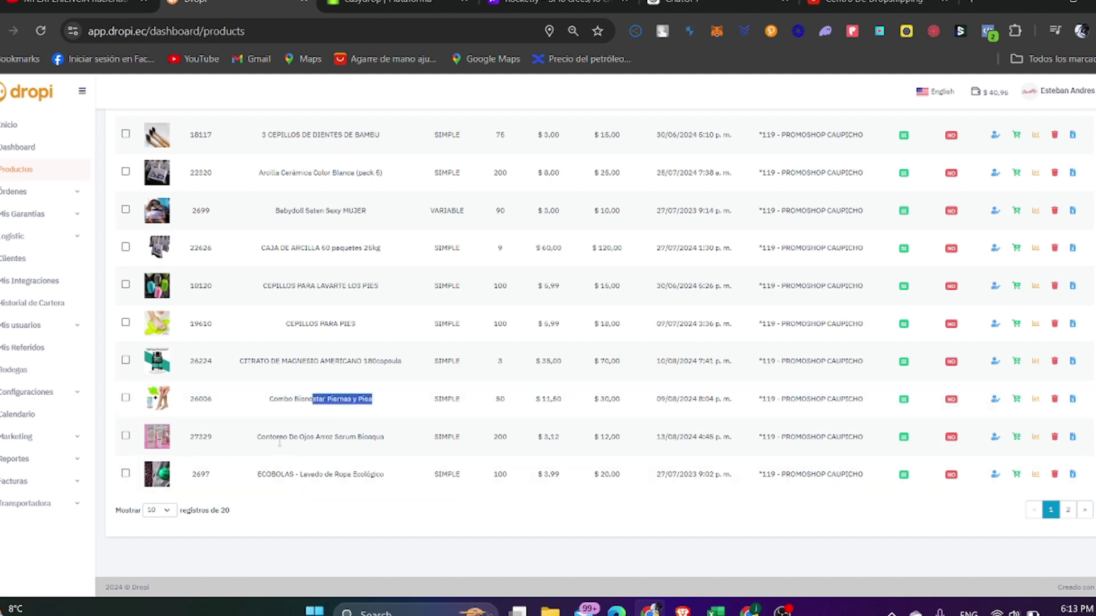
drag(279, 443, 370, 439)
click(392, 455)
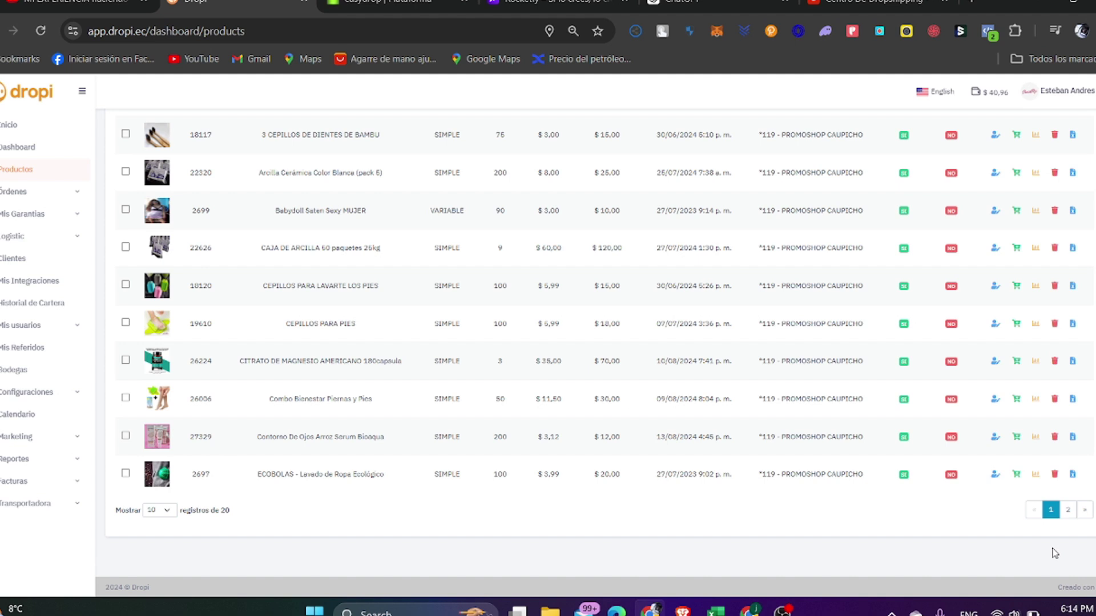
Move to the second page of products and look through it.
click(1067, 510)
double_click(348, 286)
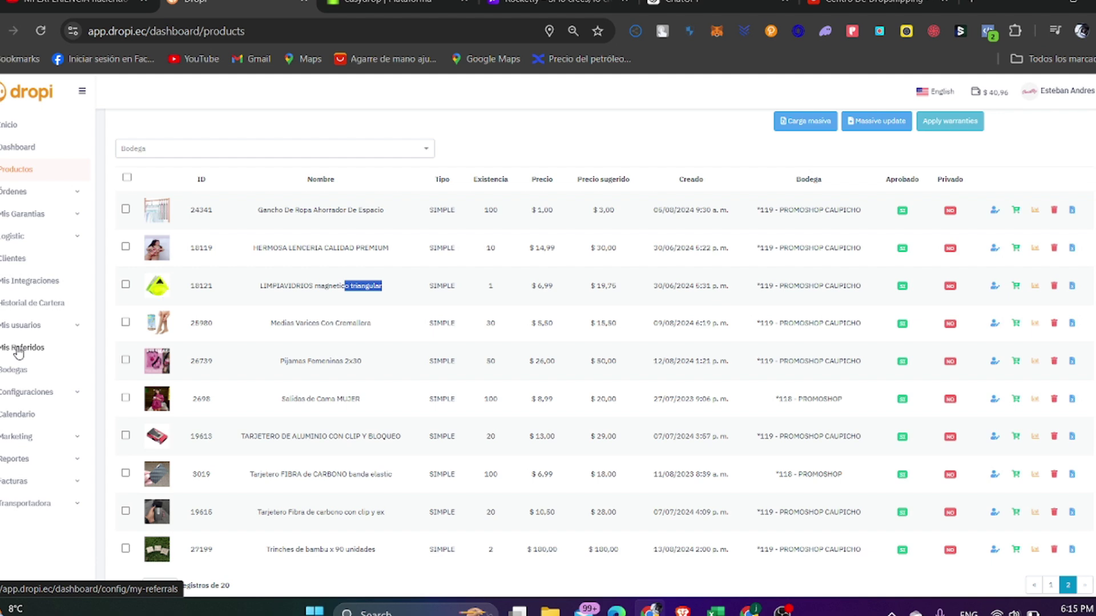
scroll(228, 433, down, 2)
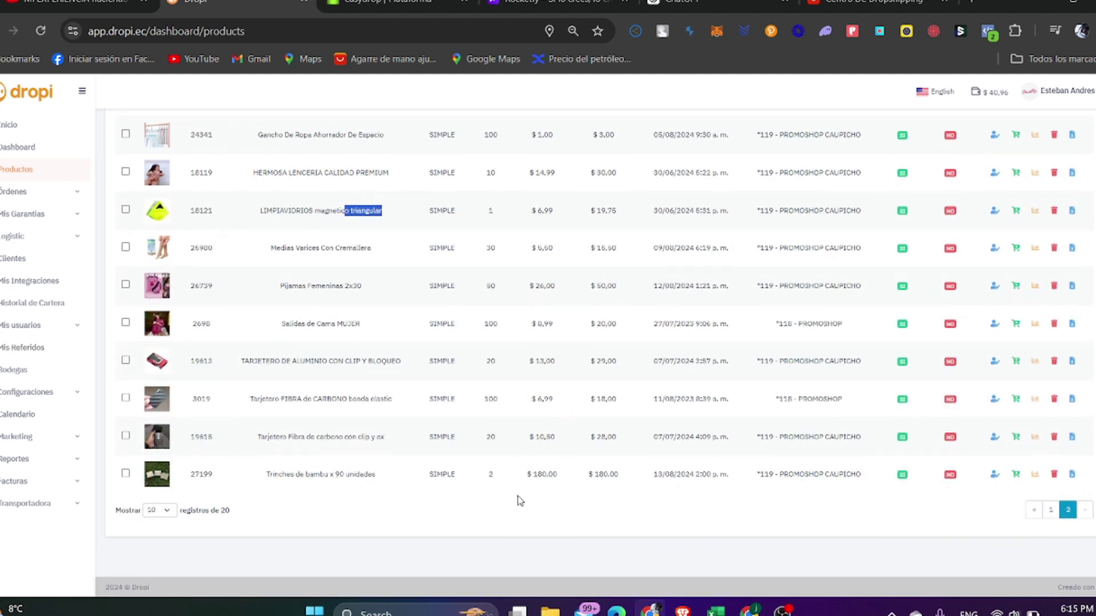
scroll(386, 478, up, 4)
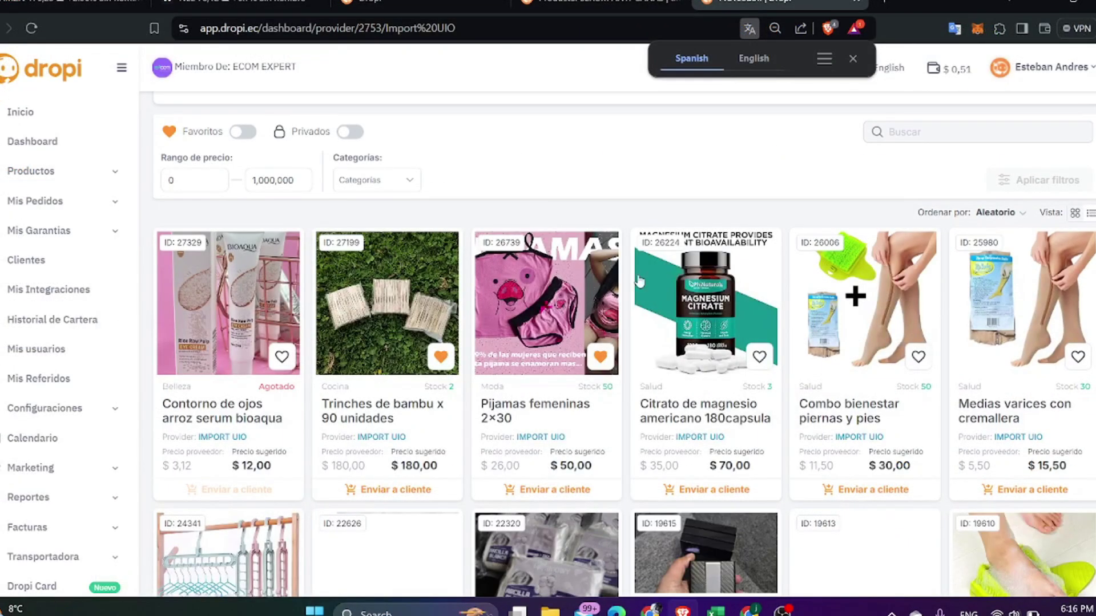
scroll(640, 281, up, 3)
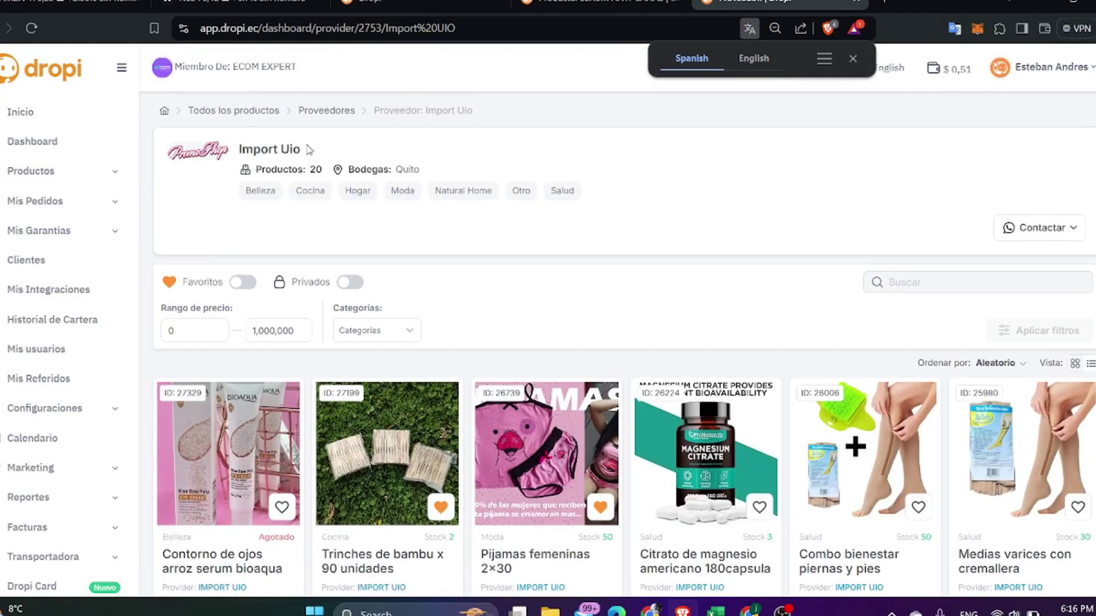
Scroll the Import Uio product grid to find the Contorno de ojos arroz serum bioaqua card.
drag(308, 150, 231, 153)
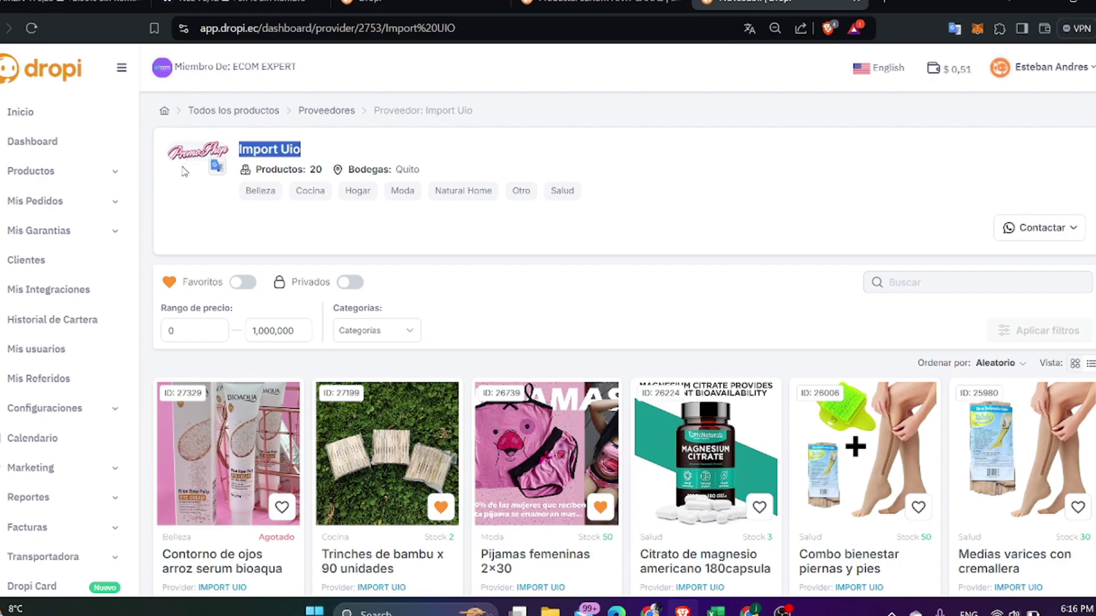
click(560, 153)
scroll(799, 261, down, 6)
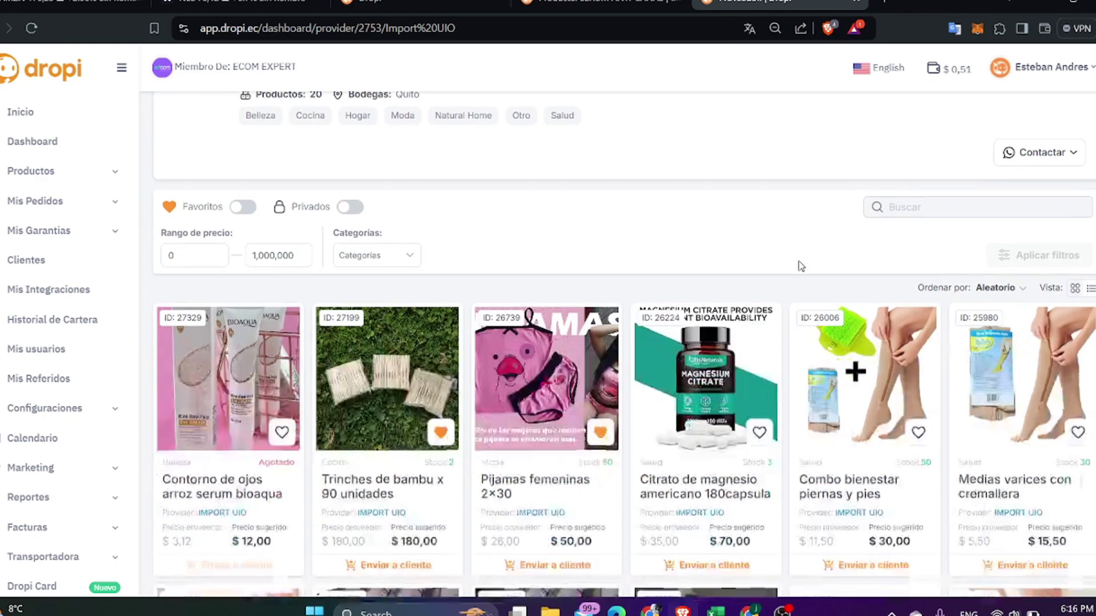
scroll(811, 291, down, 10)
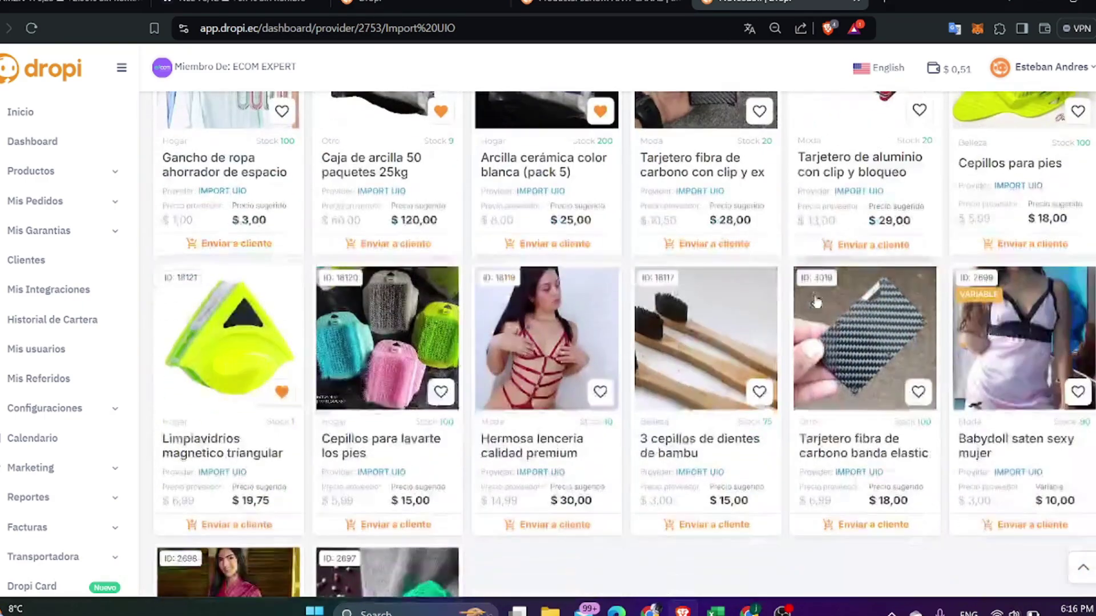
scroll(741, 428, up, 15)
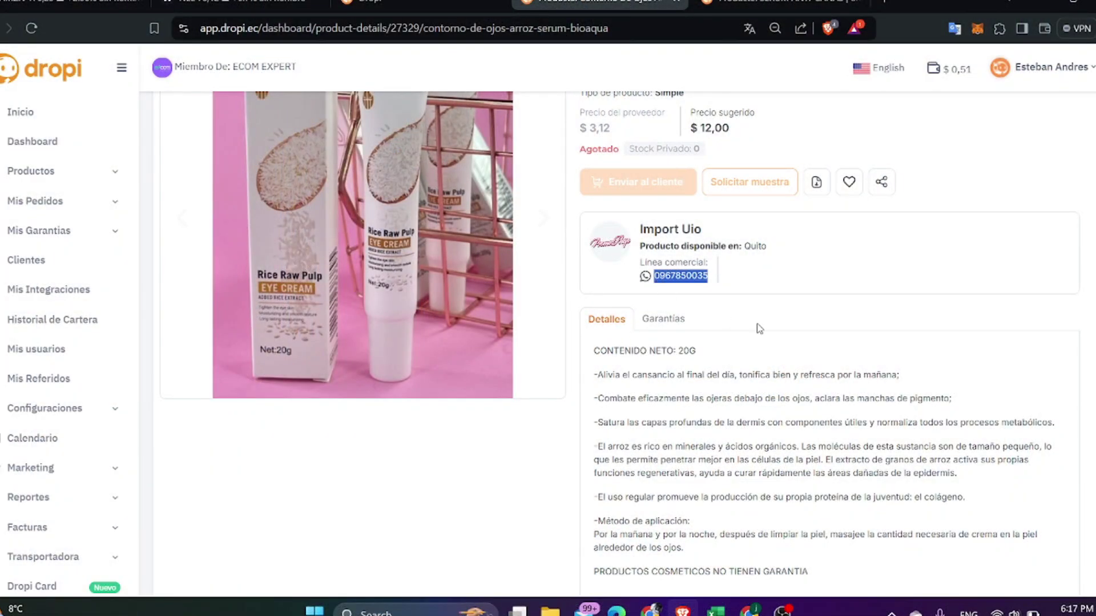
Read the Bioaqua serum's description, then return to the 'serum' search results.
scroll(848, 404, up, 3)
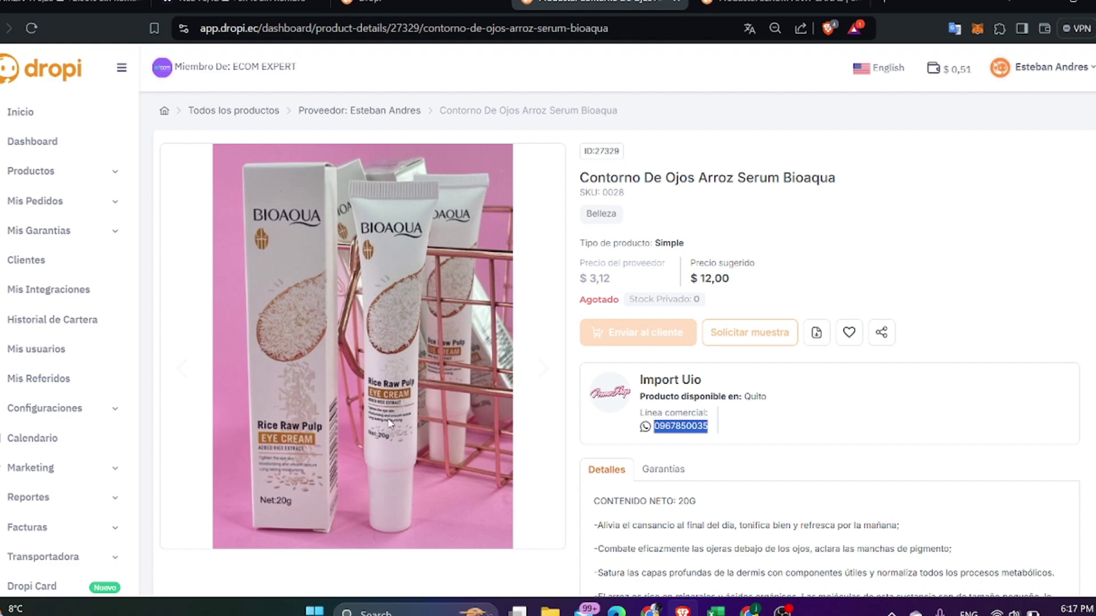
scroll(390, 424, down, 3)
drag(593, 359, 774, 549)
scroll(774, 541, down, 2)
click(774, 541)
drag(809, 460, 650, 278)
scroll(650, 278, up, 5)
click(416, 4)
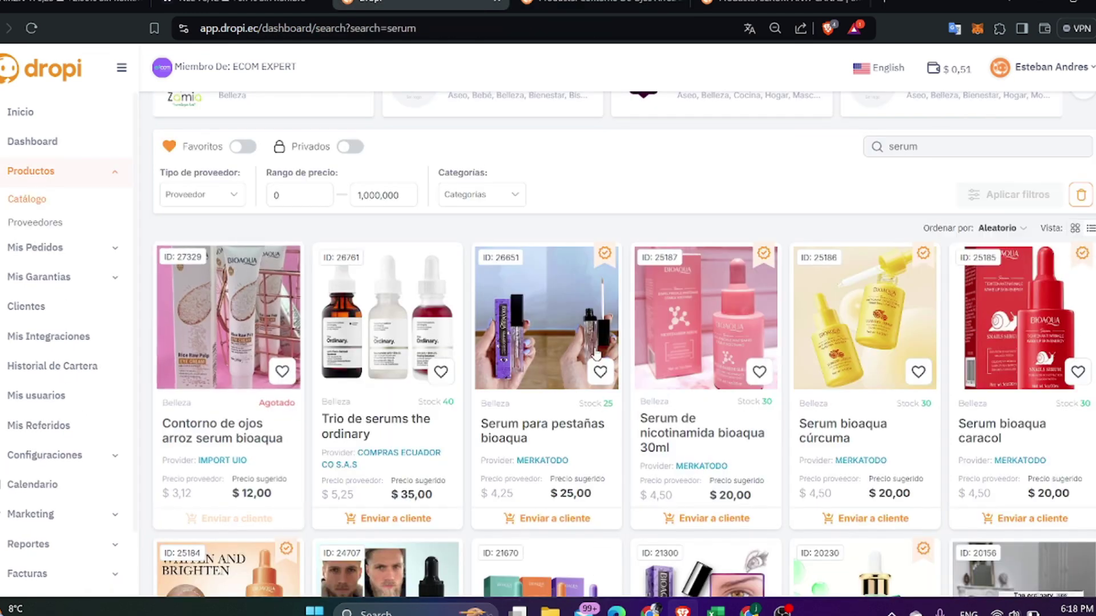
Check the Serum para pestañas details page, which has no description, then close it.
click(514, 345)
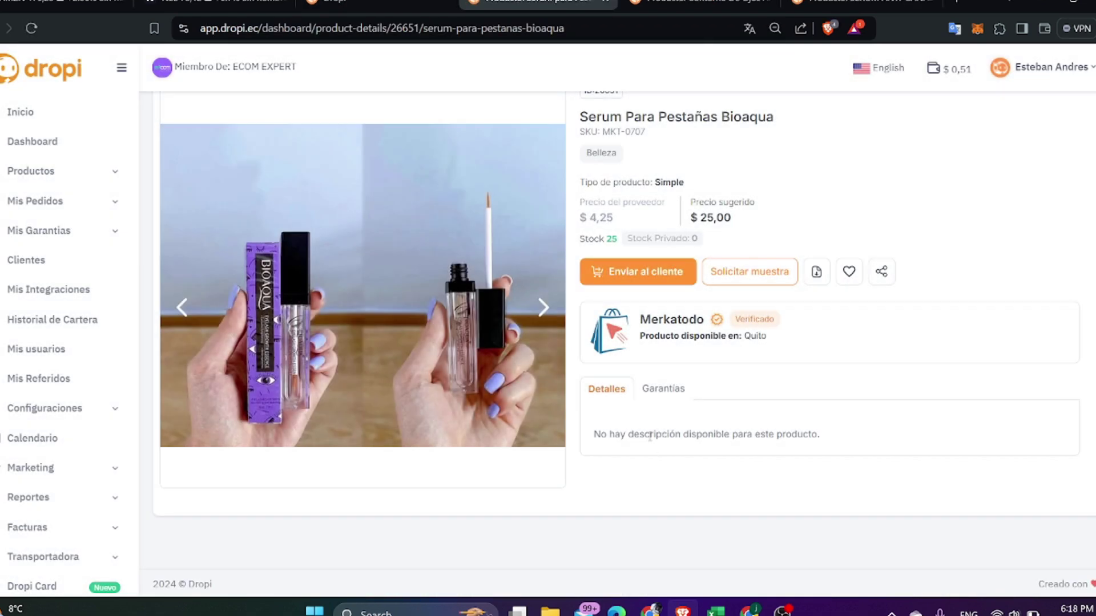
drag(650, 435, 895, 453)
scroll(894, 463, up, 2)
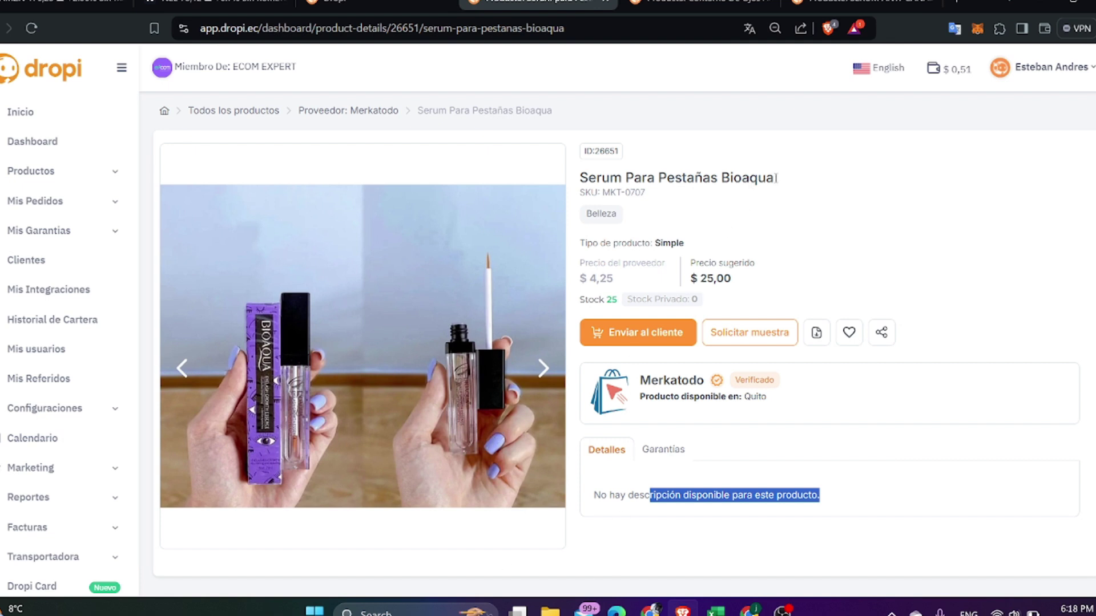
drag(775, 178, 711, 176)
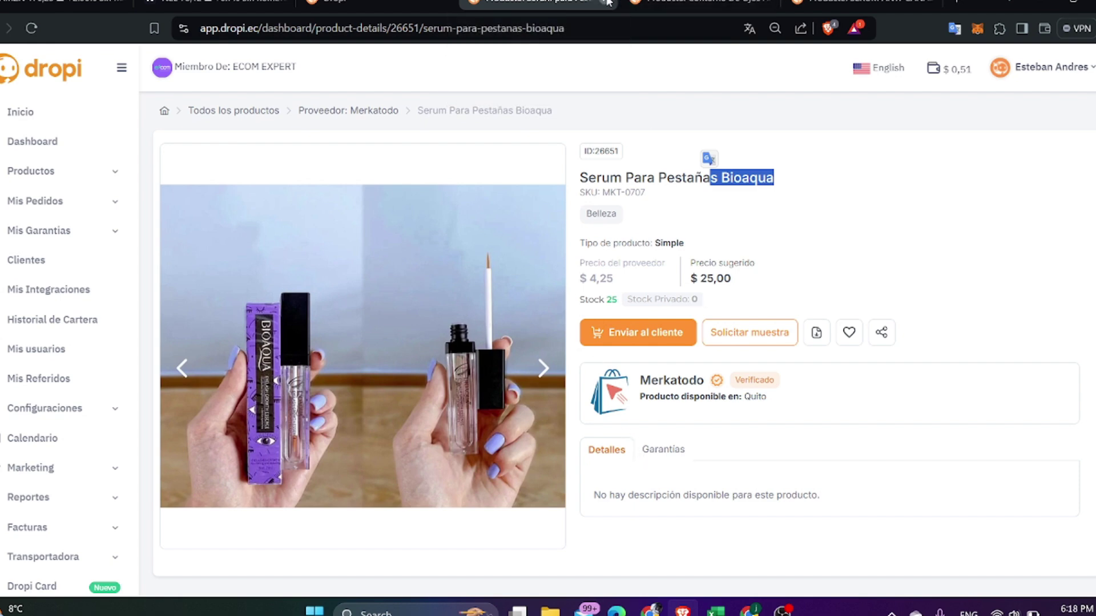
key(ctrl+w)
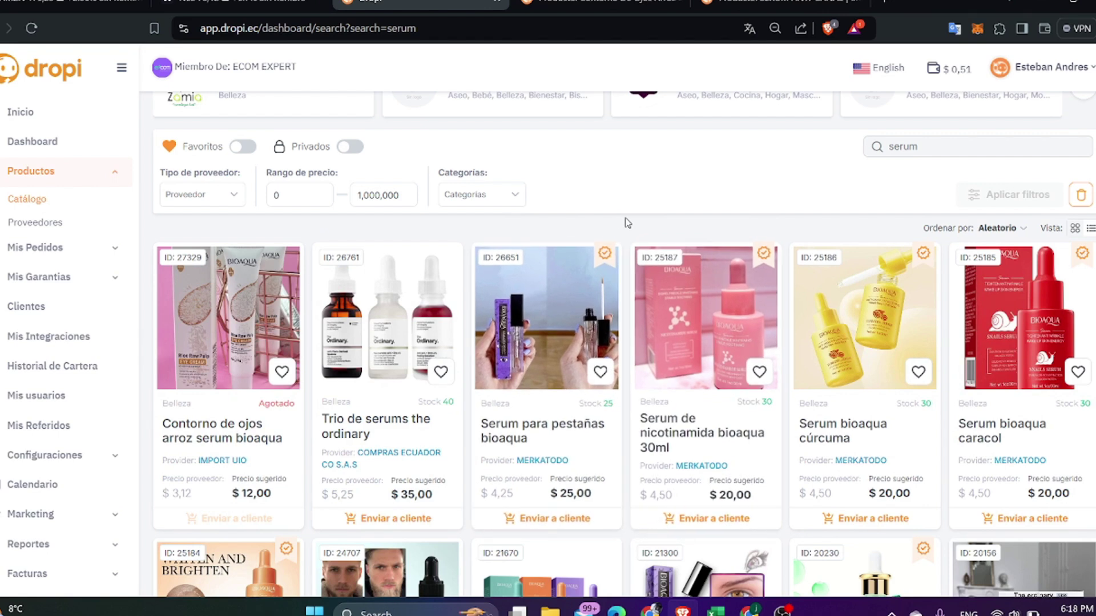
Scroll through the rest of the serum search results.
scroll(625, 223, down, 1)
scroll(630, 240, down, 5)
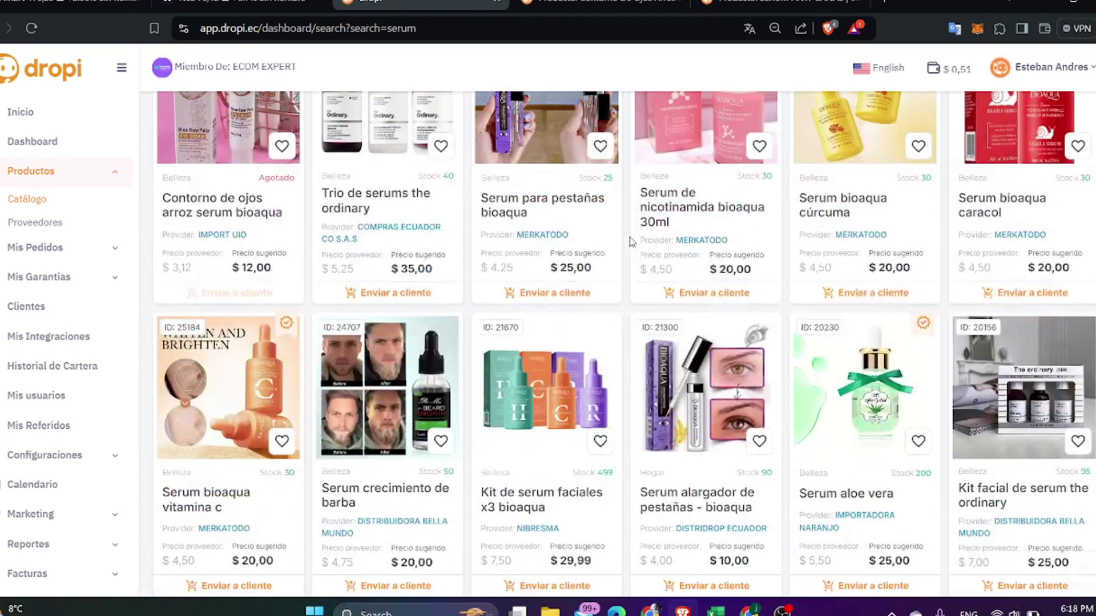
scroll(630, 249, down, 3)
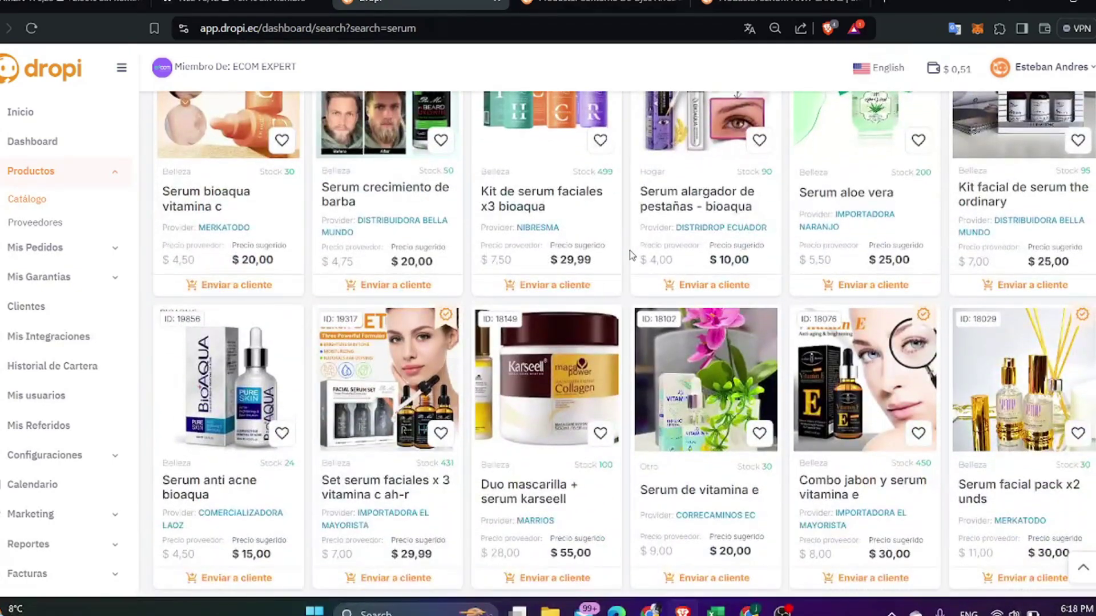
scroll(631, 255, down, 3)
scroll(629, 260, up, 1)
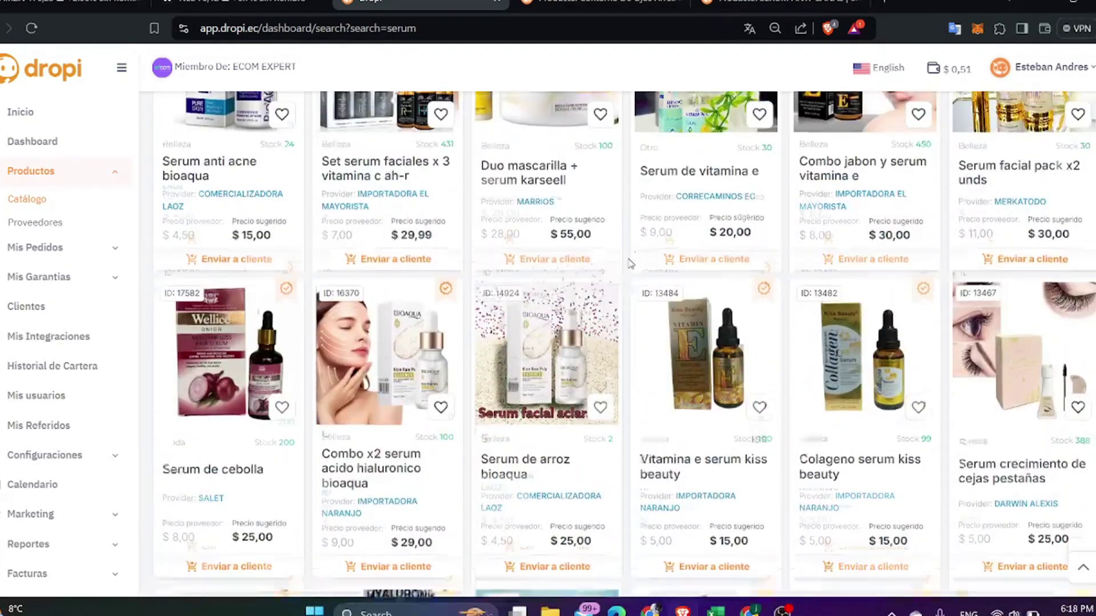
scroll(630, 262, down, 3)
scroll(630, 263, down, 4)
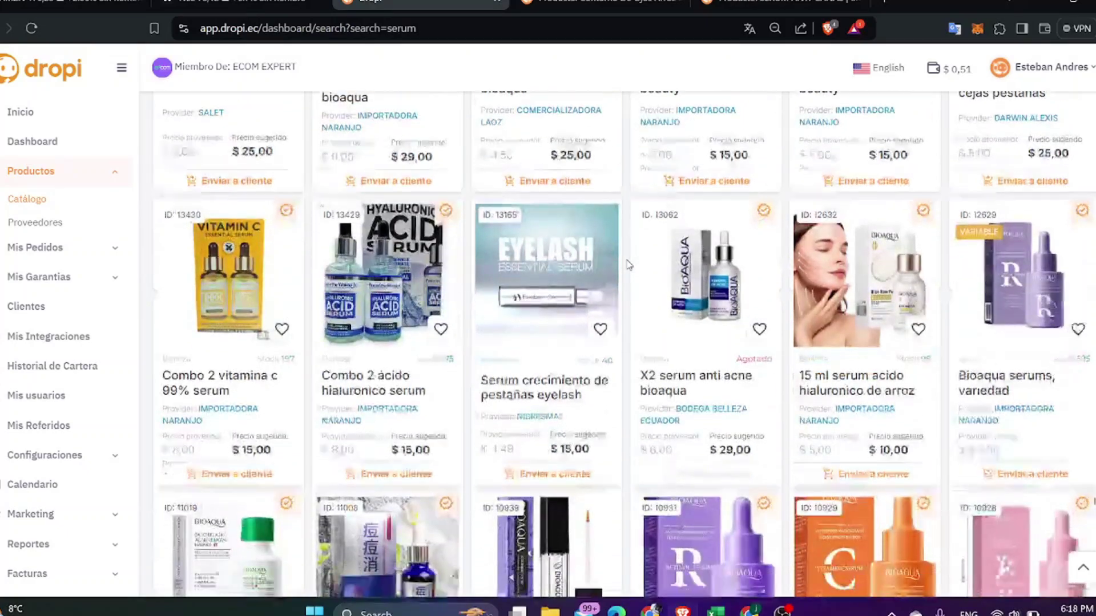
scroll(629, 264, down, 4)
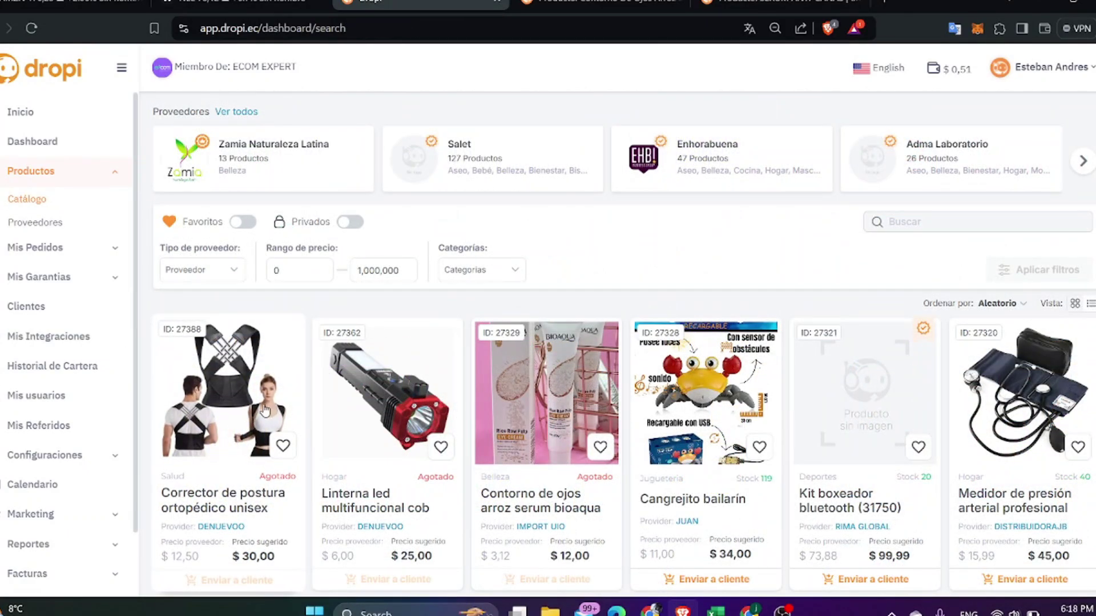
Browse further down the catalog, briefly highlighting a product name.
scroll(267, 404, down, 1)
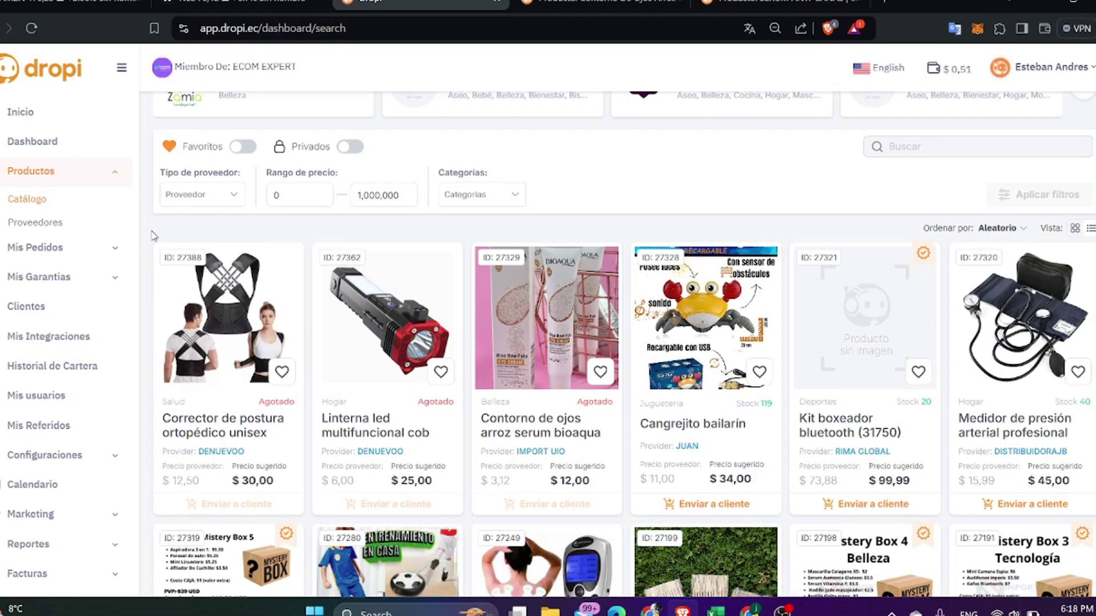
drag(153, 236, 271, 233)
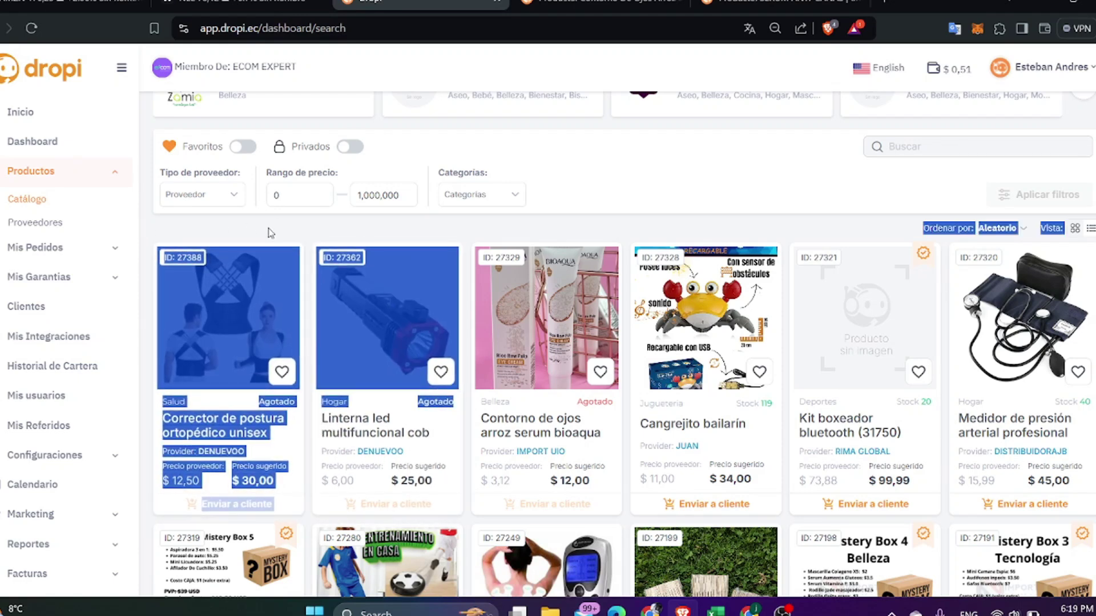
click(270, 232)
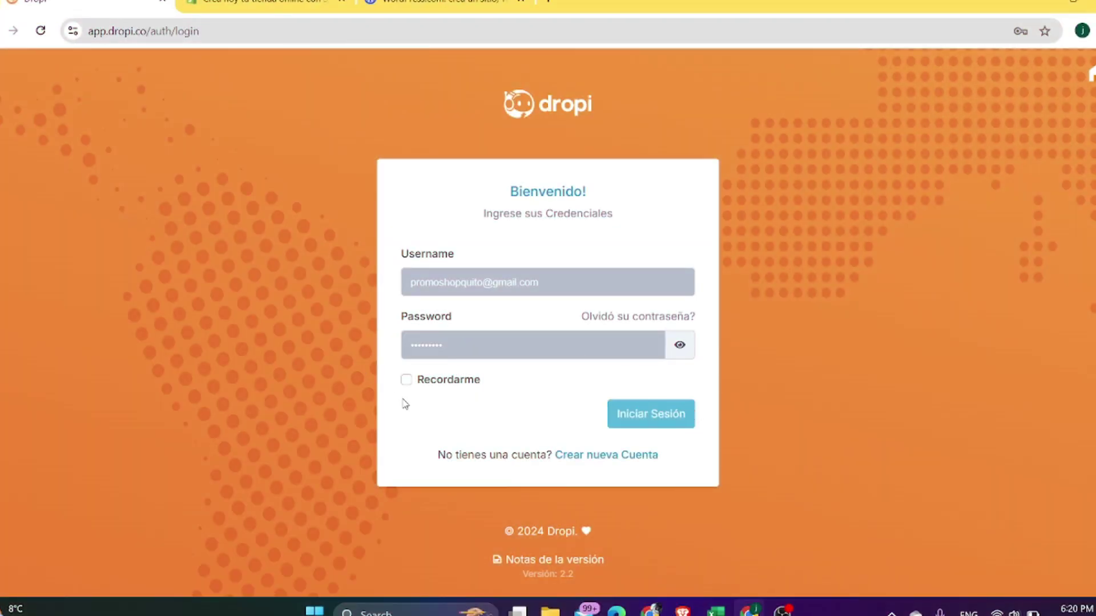
Sign in to app.dropi.co with the autofilled account credentials.
click(659, 418)
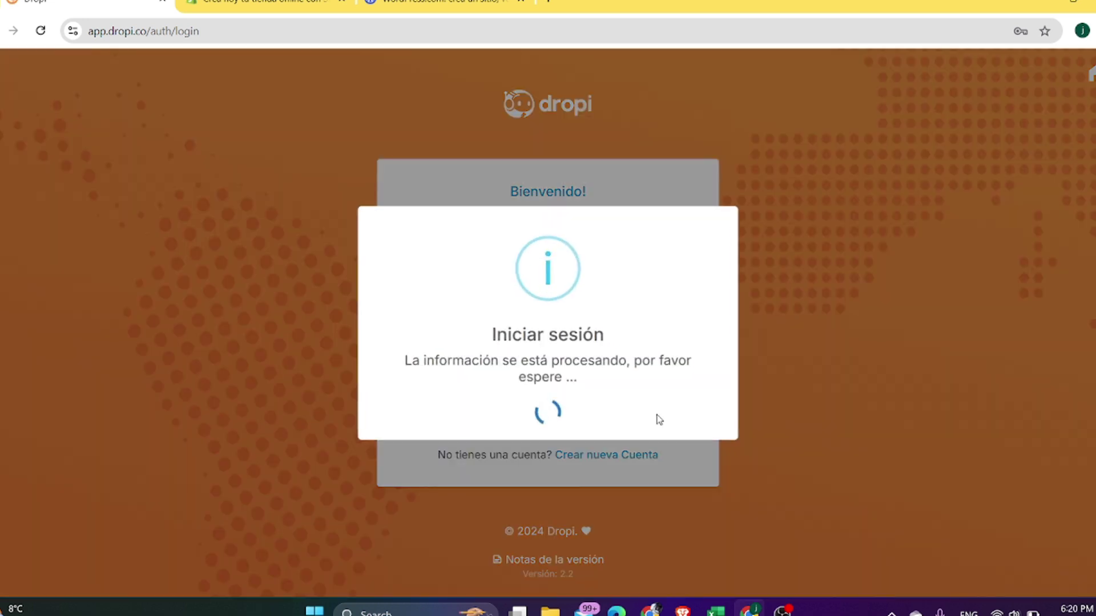
click(657, 416)
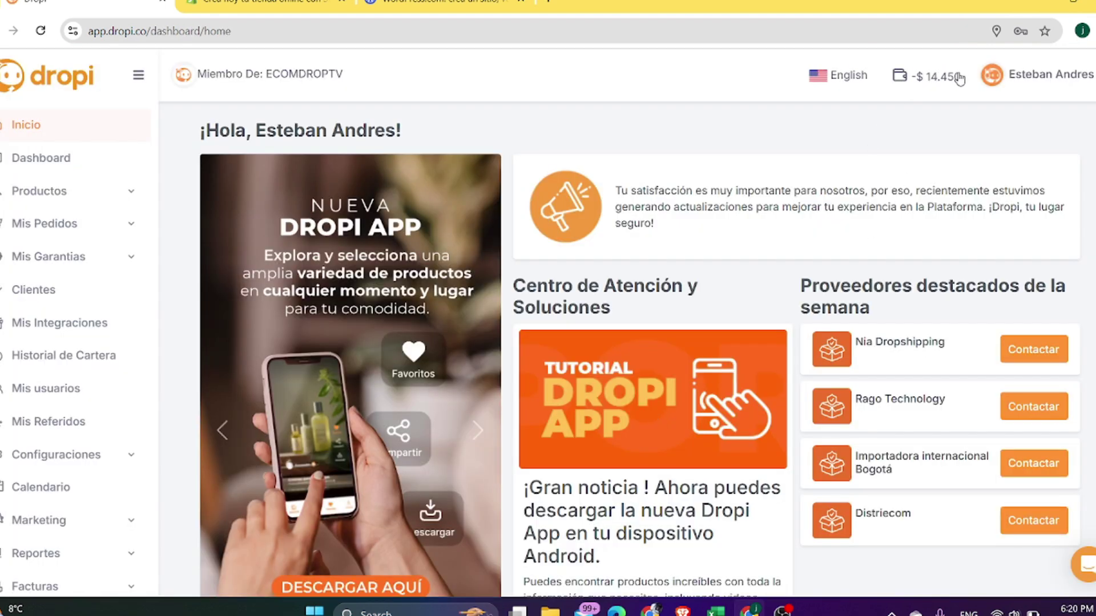
Look at the wallet transaction history, then return to the main dashboard.
click(915, 80)
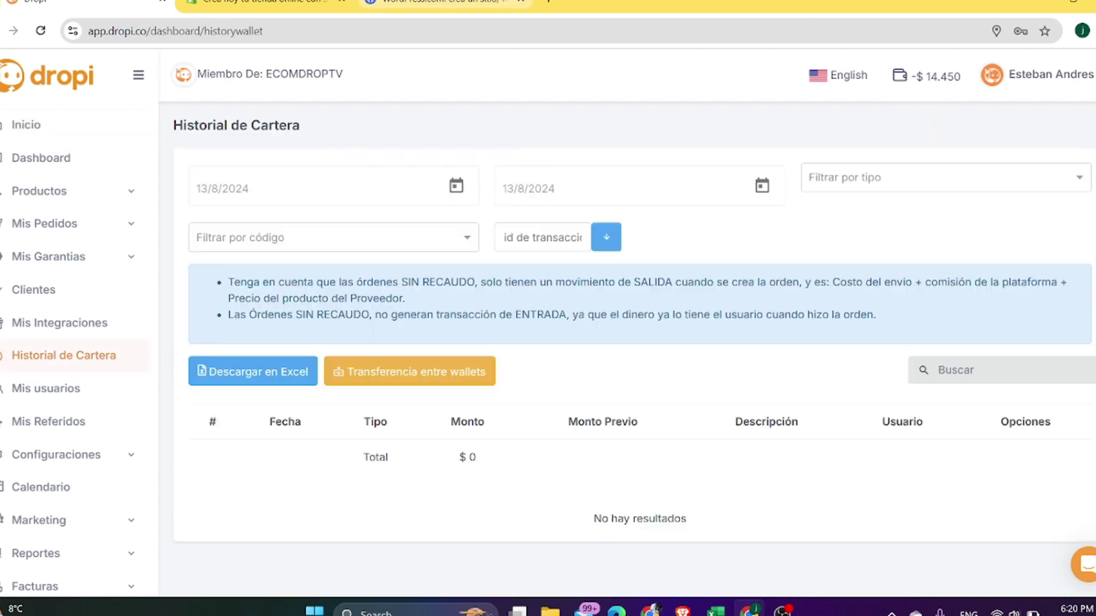
click(25, 191)
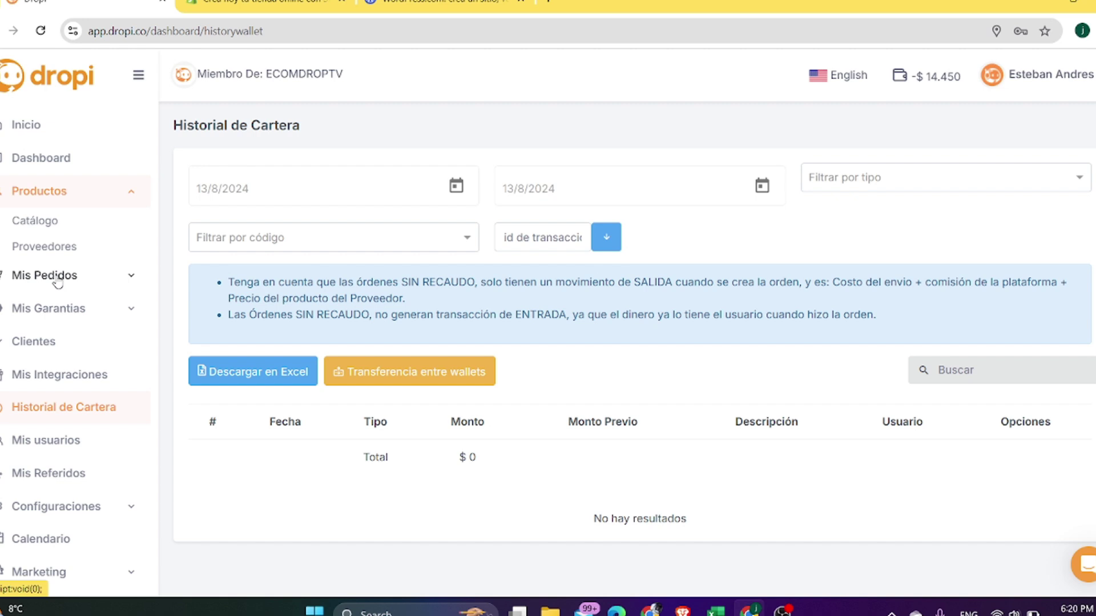
click(43, 159)
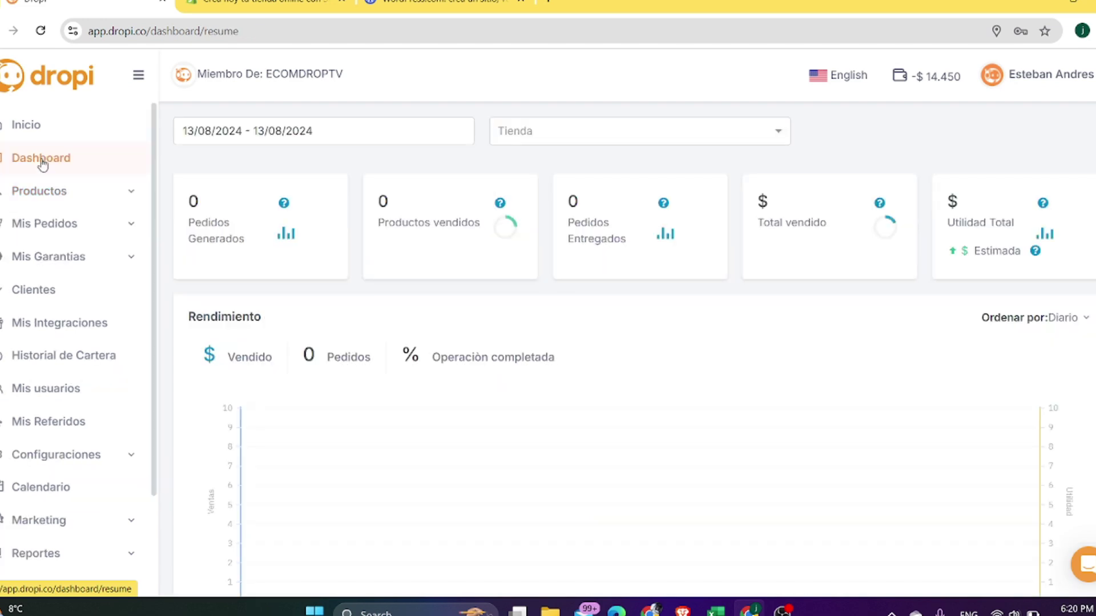
Check the empty Mis Pedidos list, then go to the Productos catalog.
click(64, 228)
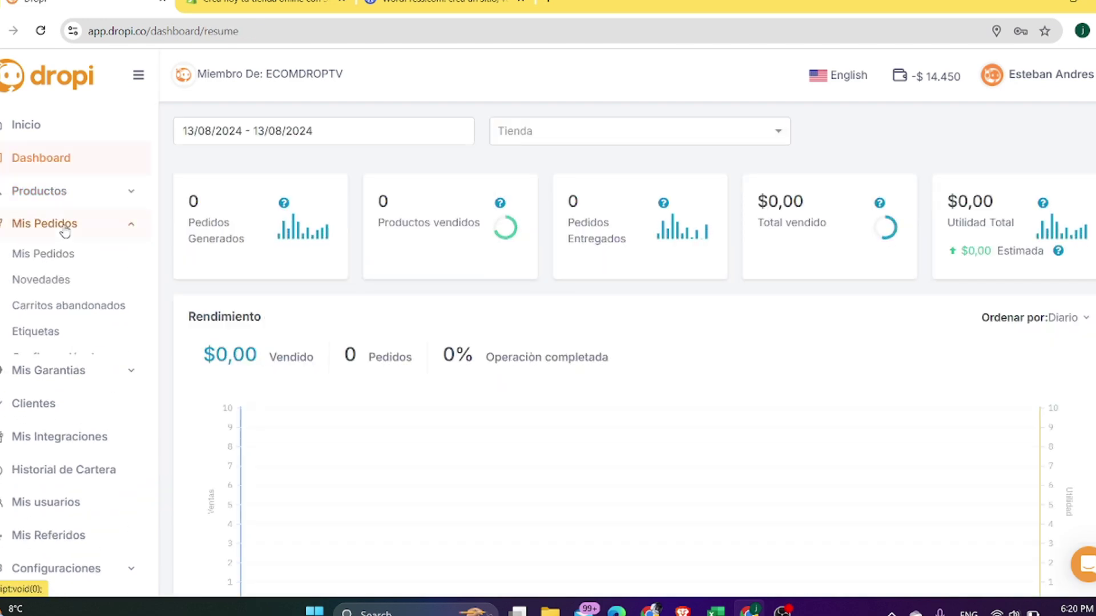
click(54, 254)
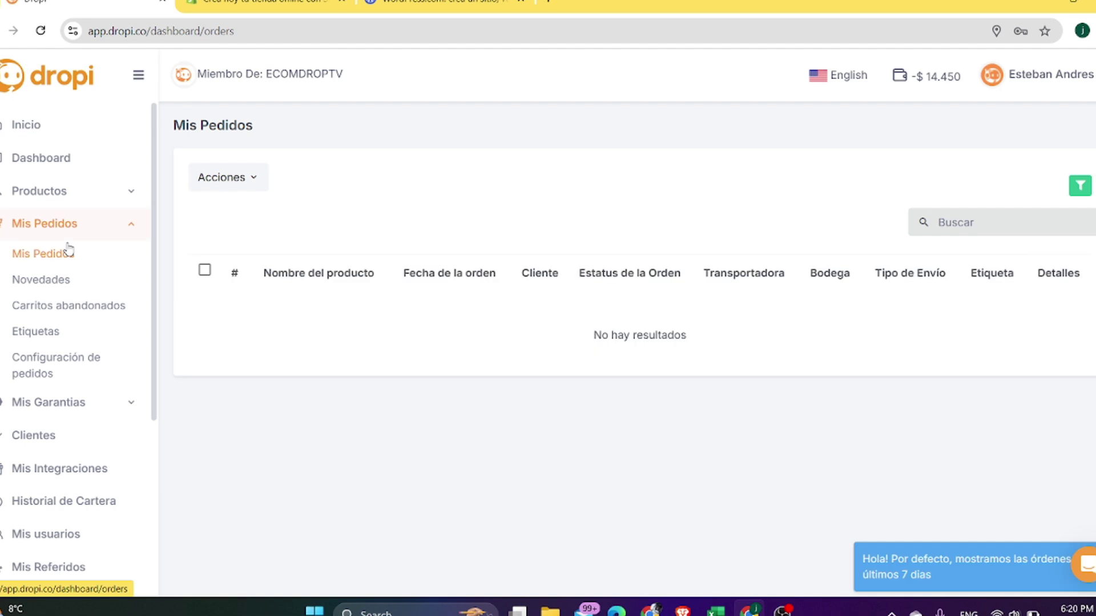
click(51, 191)
click(53, 226)
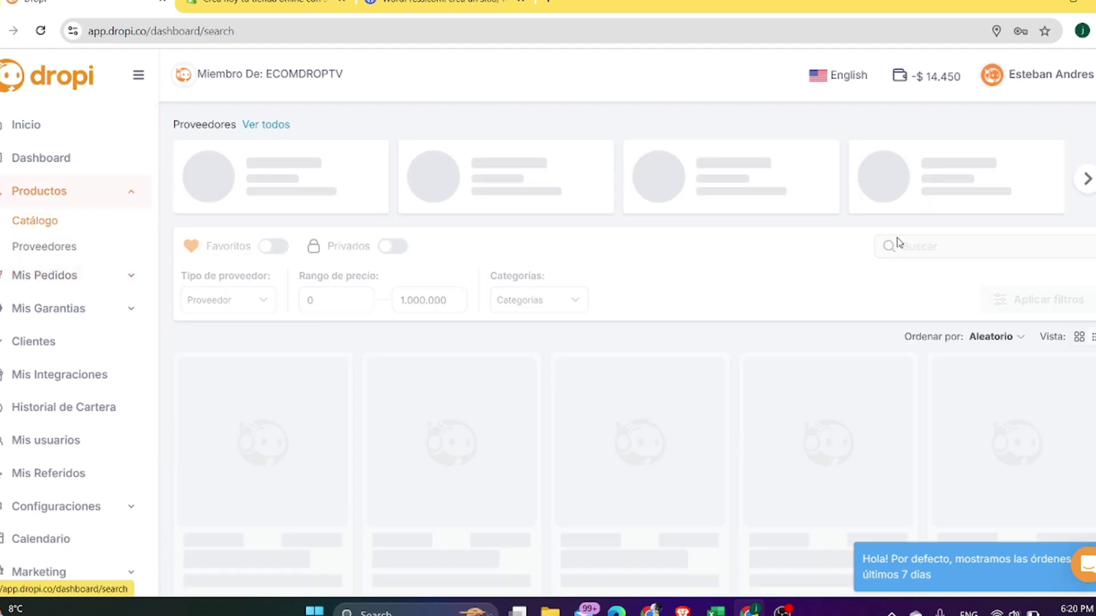
Open the Almohadilla De Moto Universal product and scroll through its details.
scroll(702, 300, down, 1)
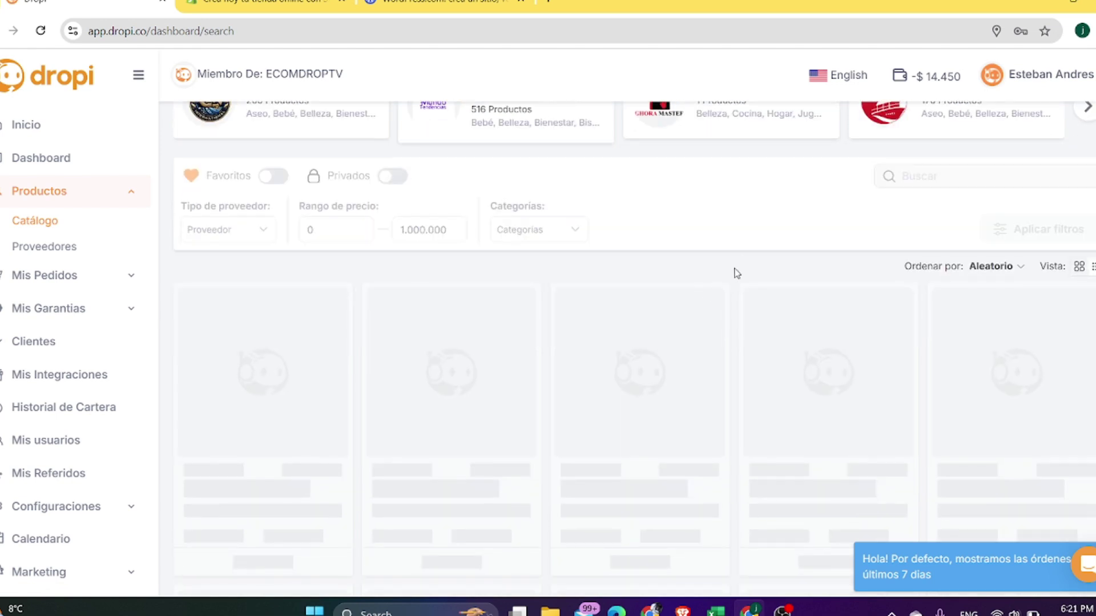
scroll(741, 262, down, 2)
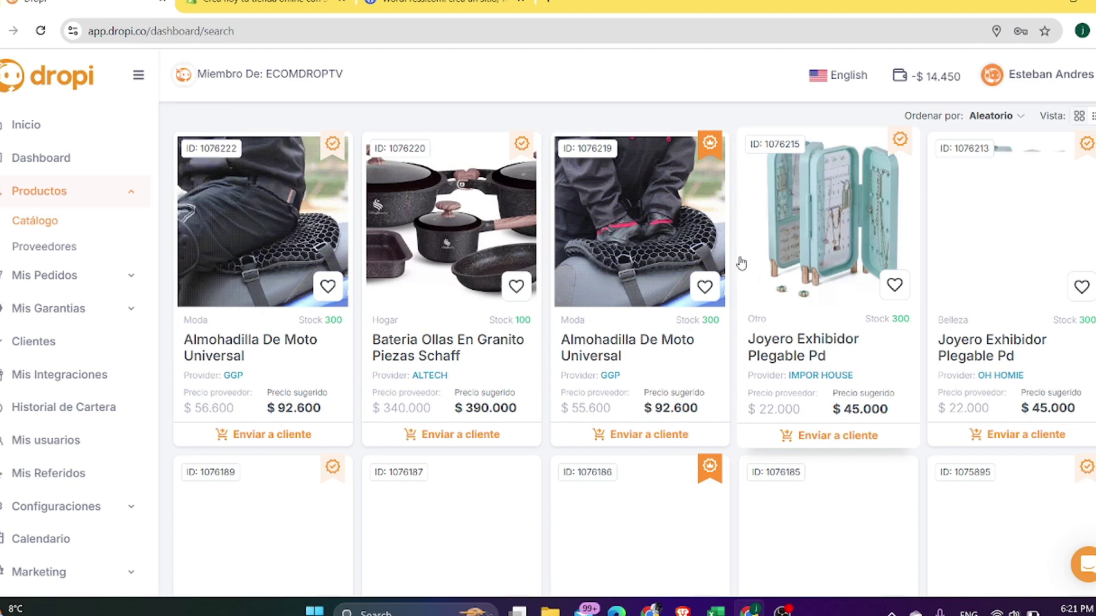
scroll(735, 266, up, 2)
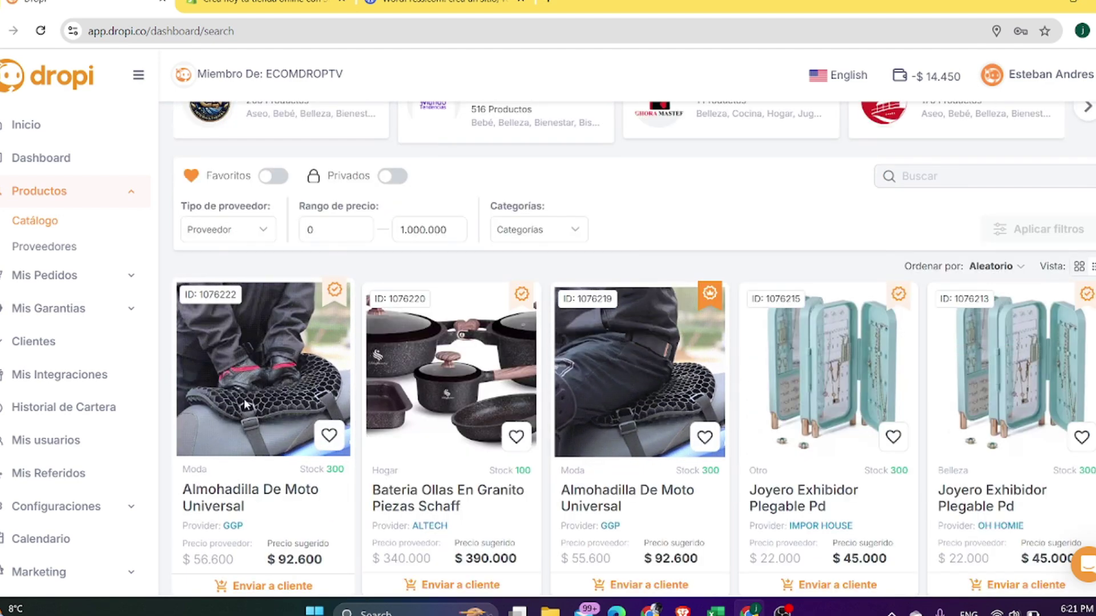
click(244, 398)
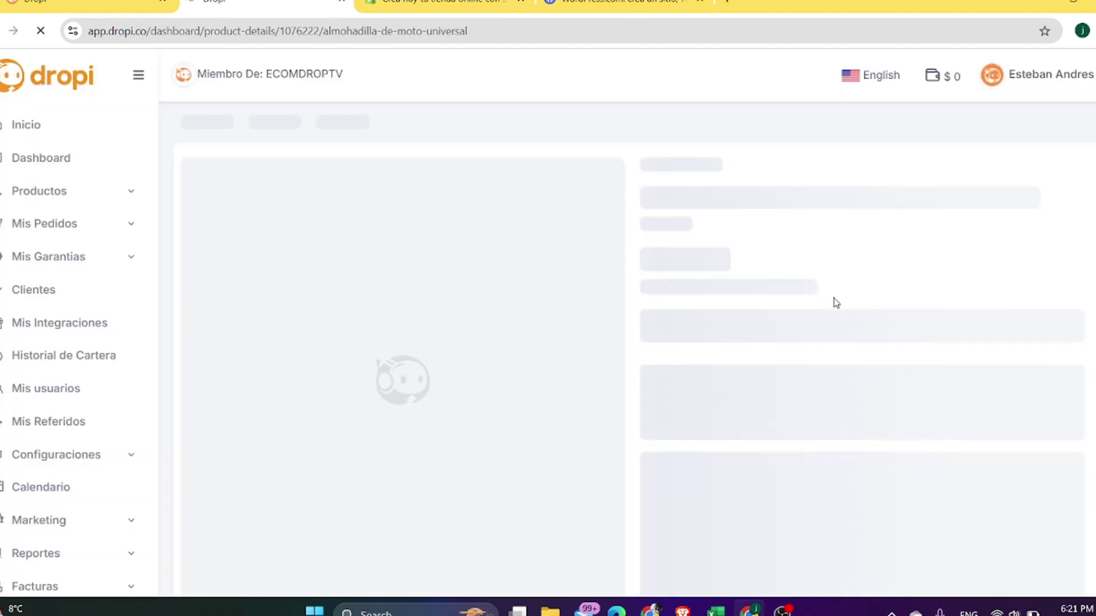
scroll(913, 278, down, 3)
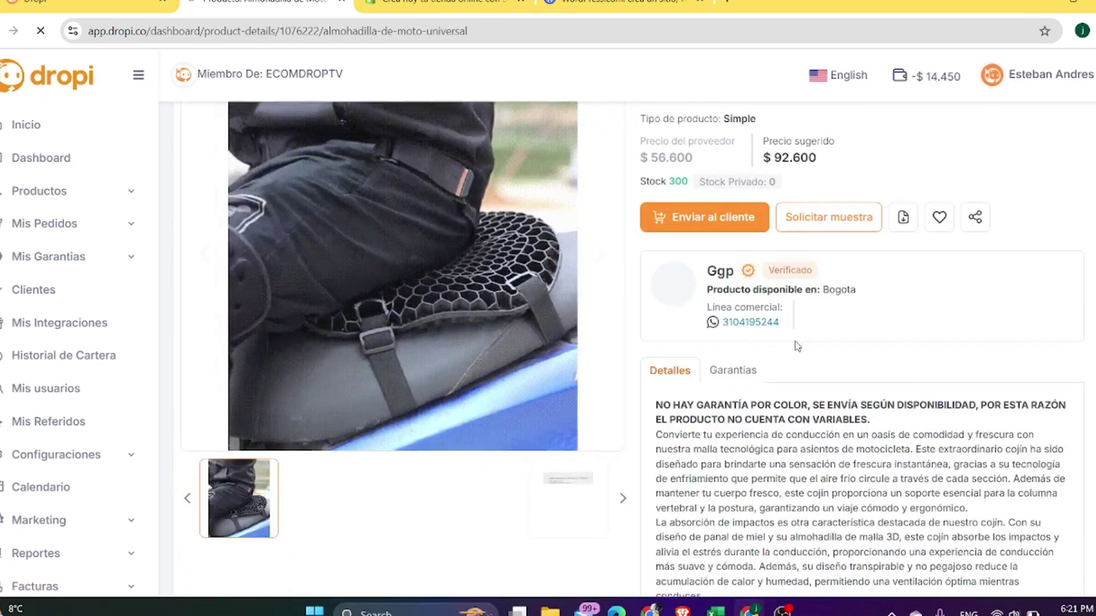
scroll(797, 345, down, 3)
scroll(420, 215, down, 3)
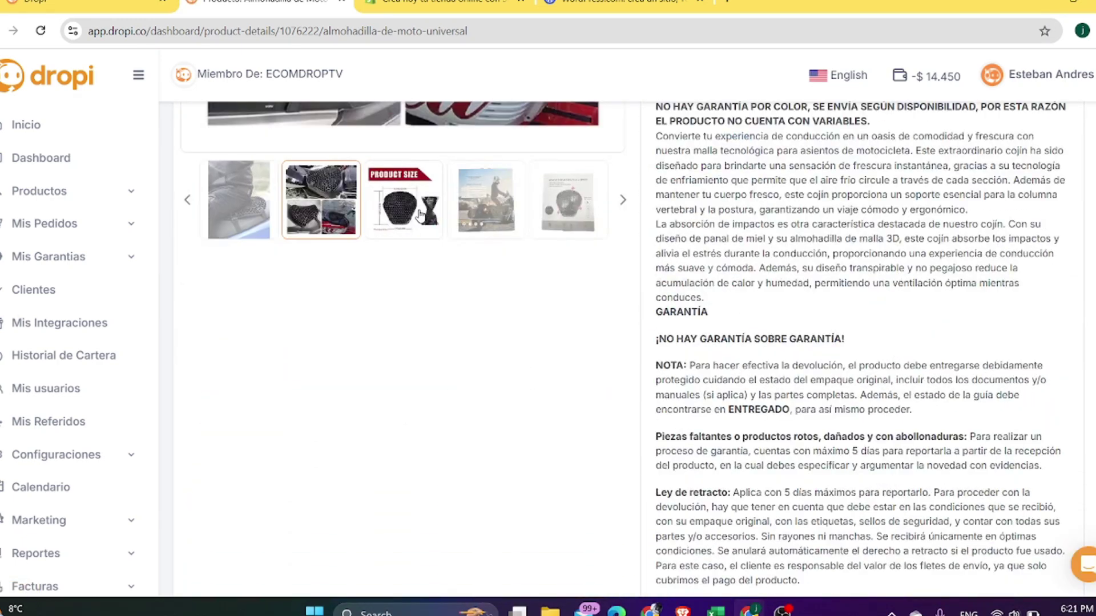
scroll(585, 360, up, 3)
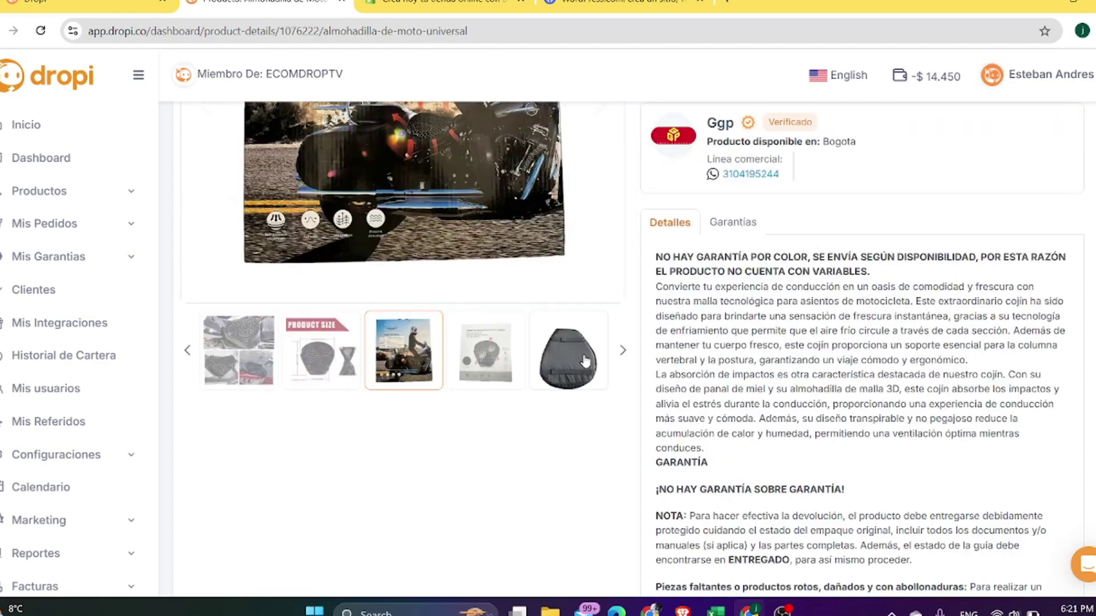
scroll(585, 361, down, 8)
scroll(784, 280, up, 6)
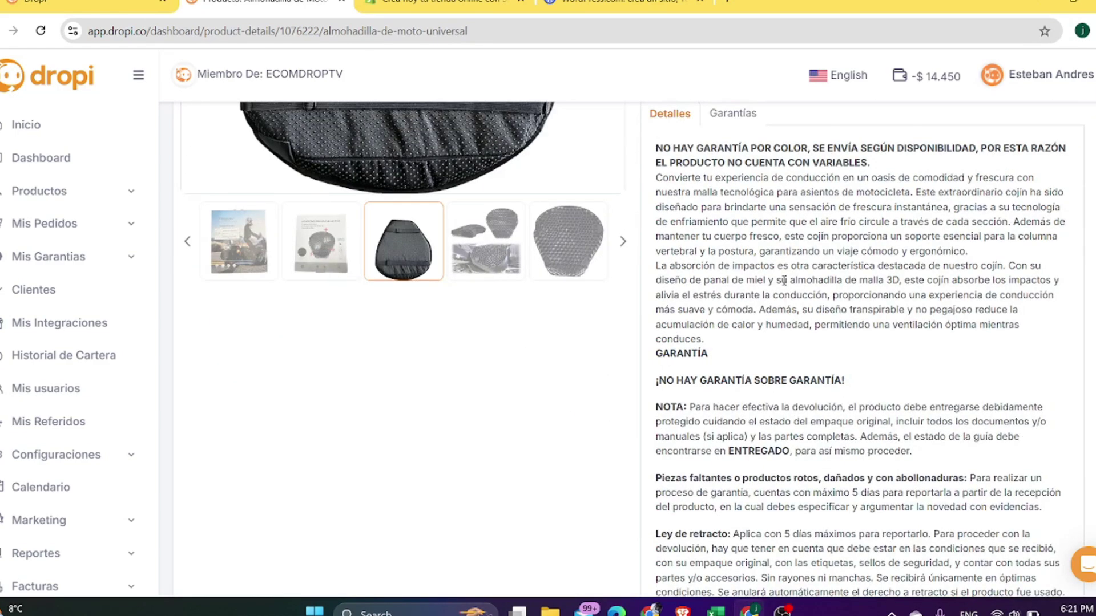
scroll(784, 280, up, 6)
Review its Garantías conditions, go back to the catalog and switch windows.
click(729, 416)
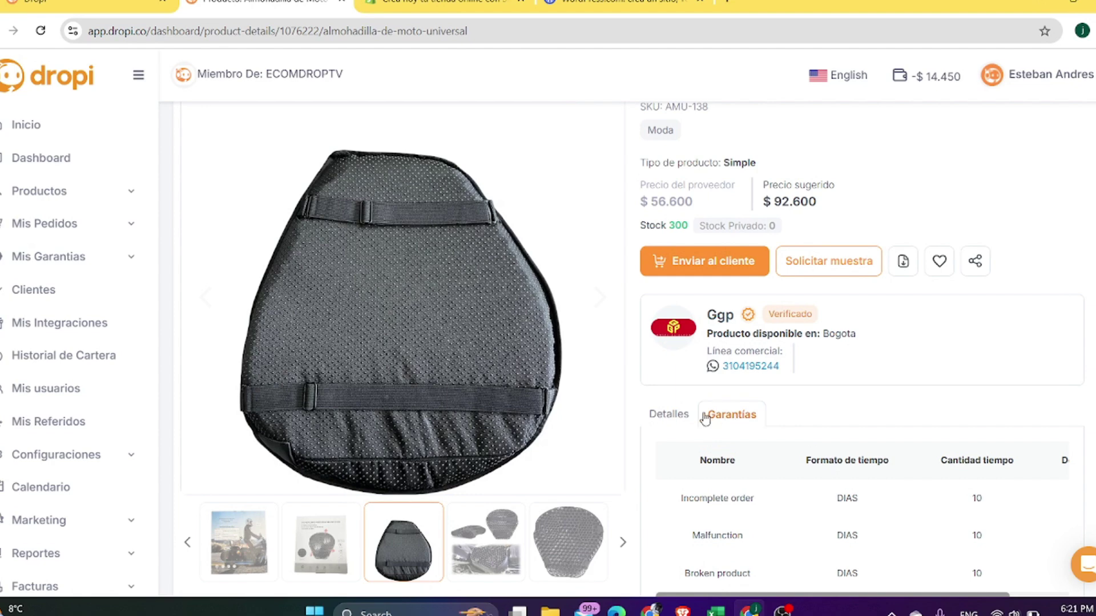
click(685, 414)
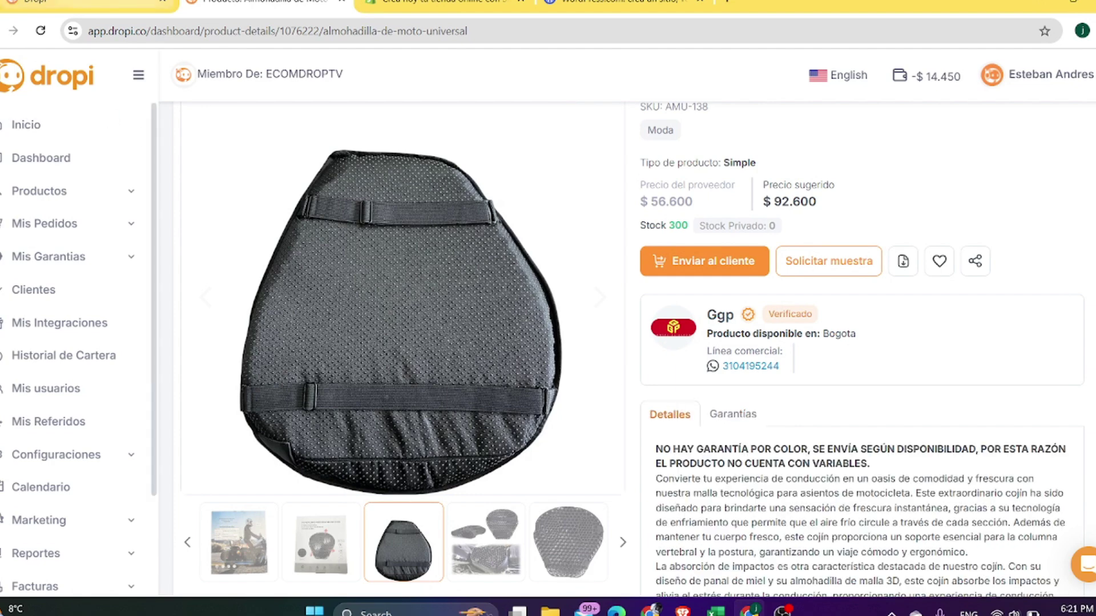
key(alt+Left)
scroll(885, 337, up, 2)
key(alt+Tab)
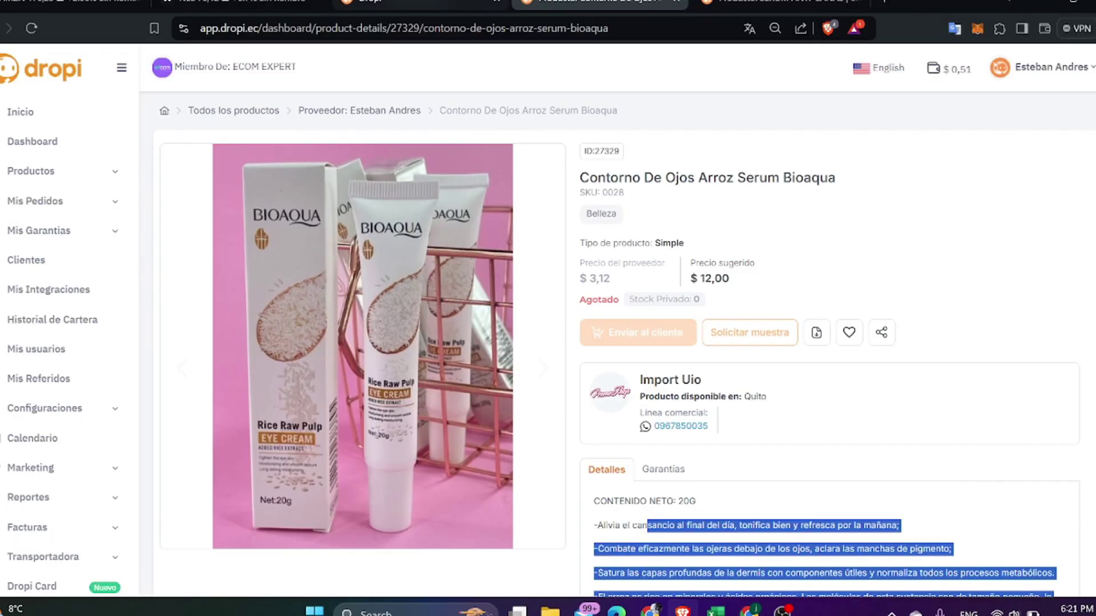
Start a send-to-customer order for the Cangrejito Bailarín with GUAYAS as department.
key(ctrl+shift+Tab)
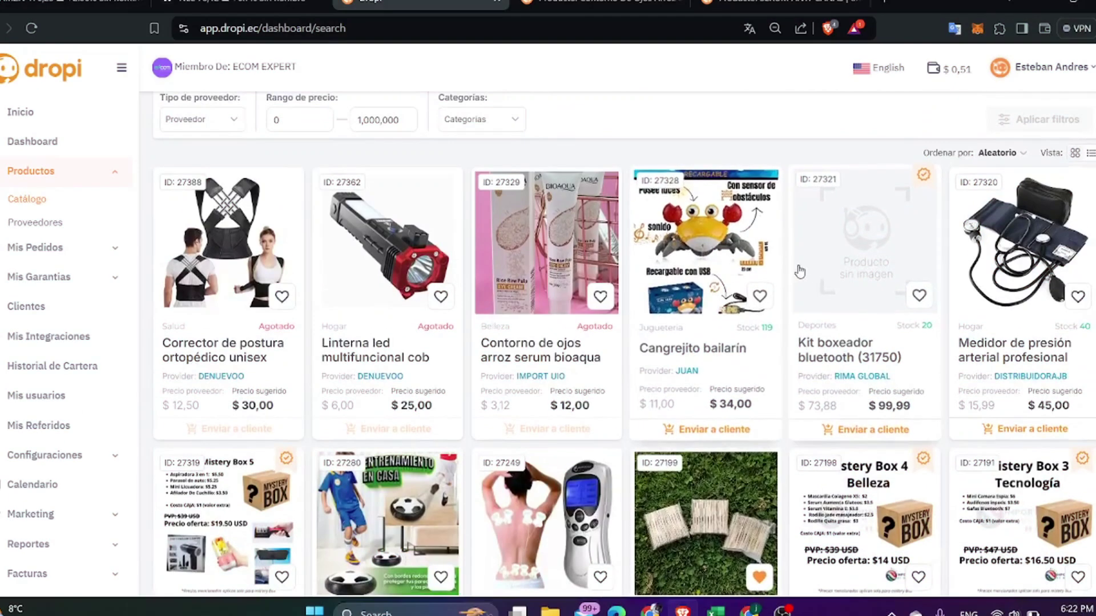
click(726, 432)
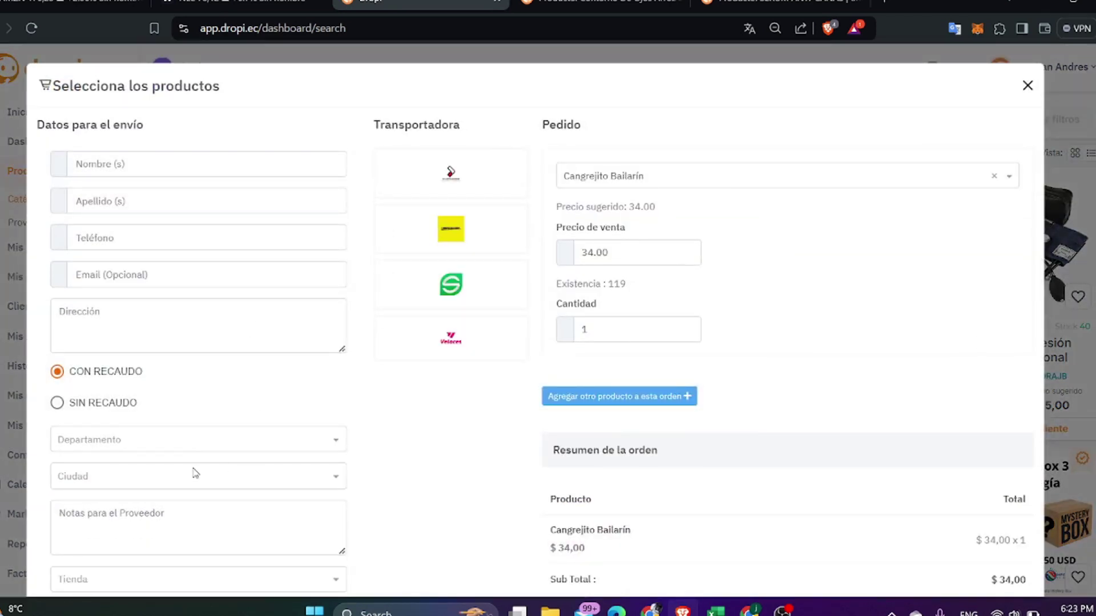
click(182, 450)
scroll(139, 331, down, 1)
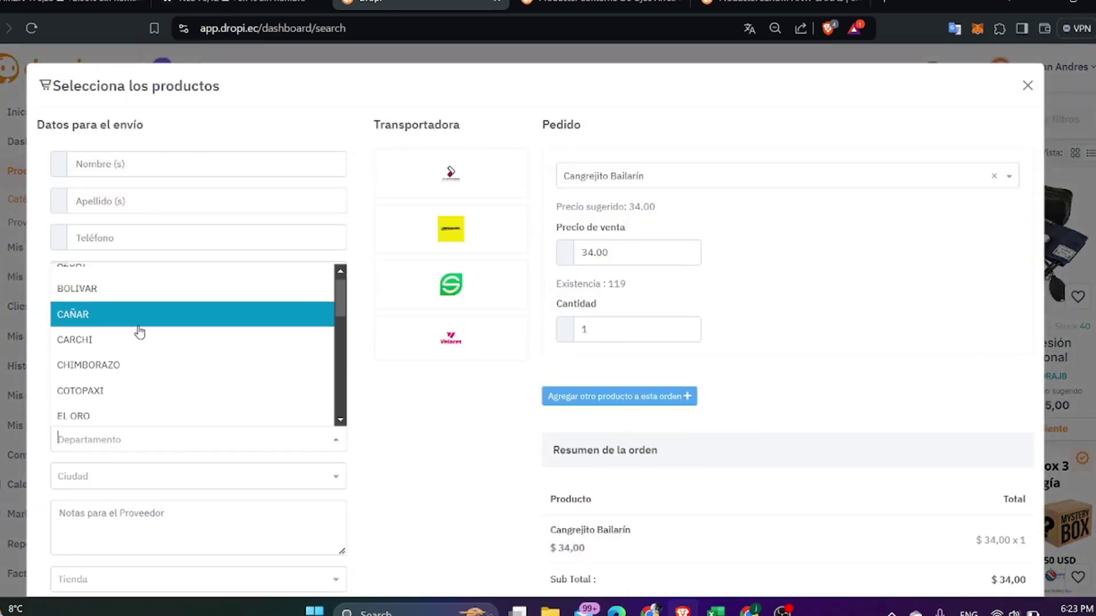
scroll(141, 337, down, 5)
scroll(137, 328, down, 3)
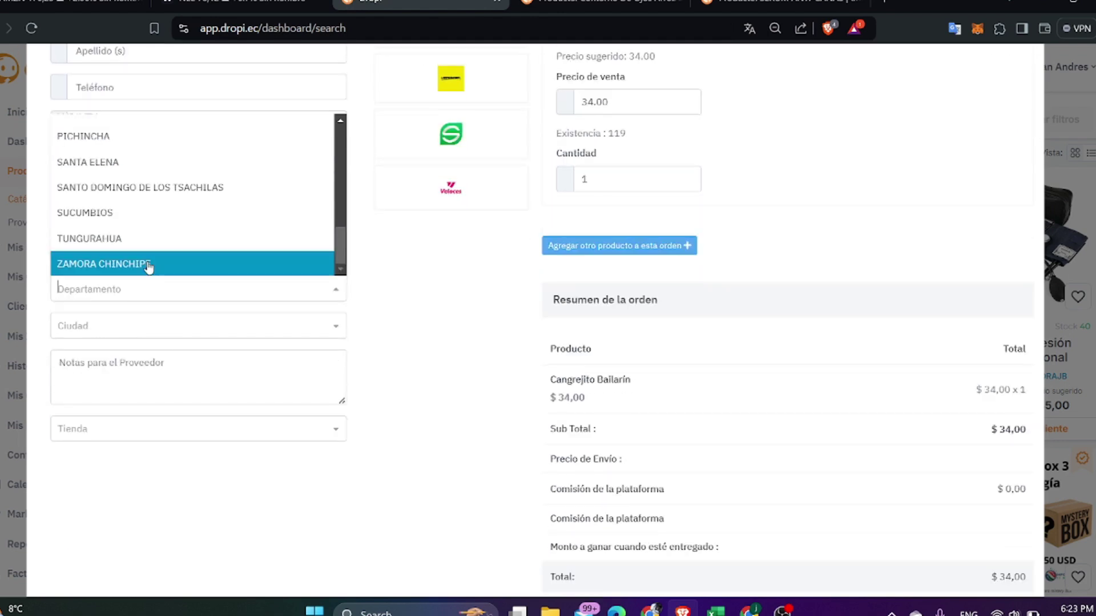
scroll(148, 267, up, 5)
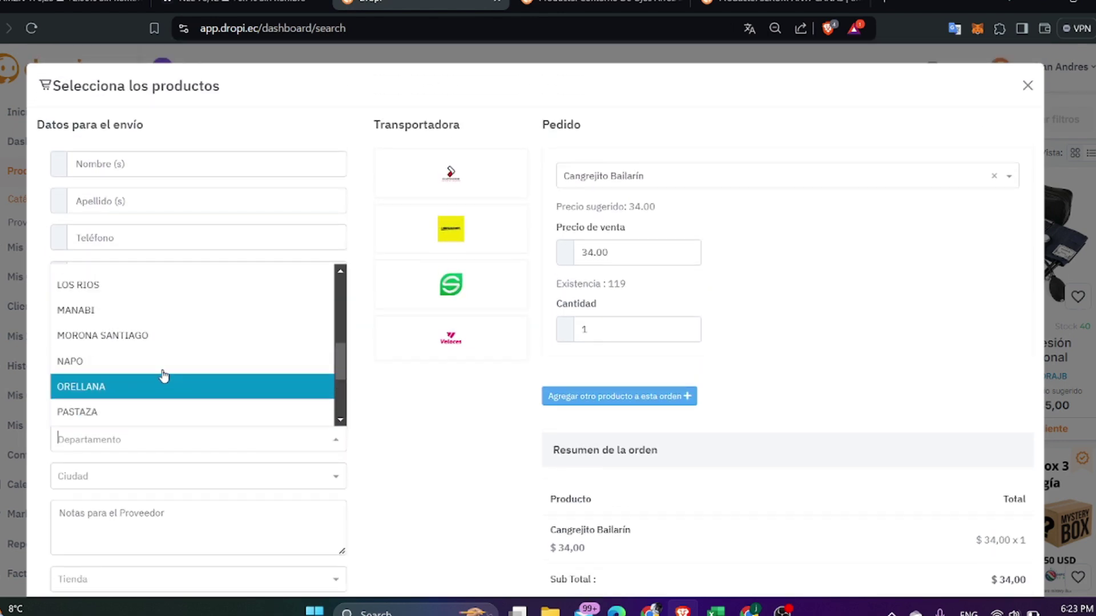
scroll(164, 371, up, 3)
click(161, 362)
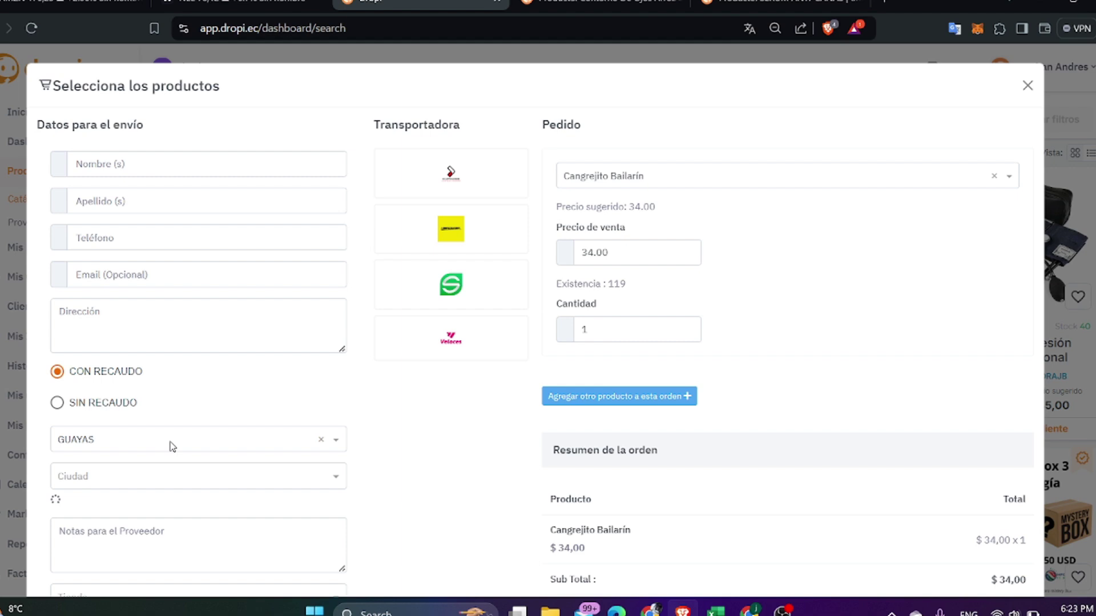
Enter the customer's first name and surname on the order.
click(178, 165)
text(paod)
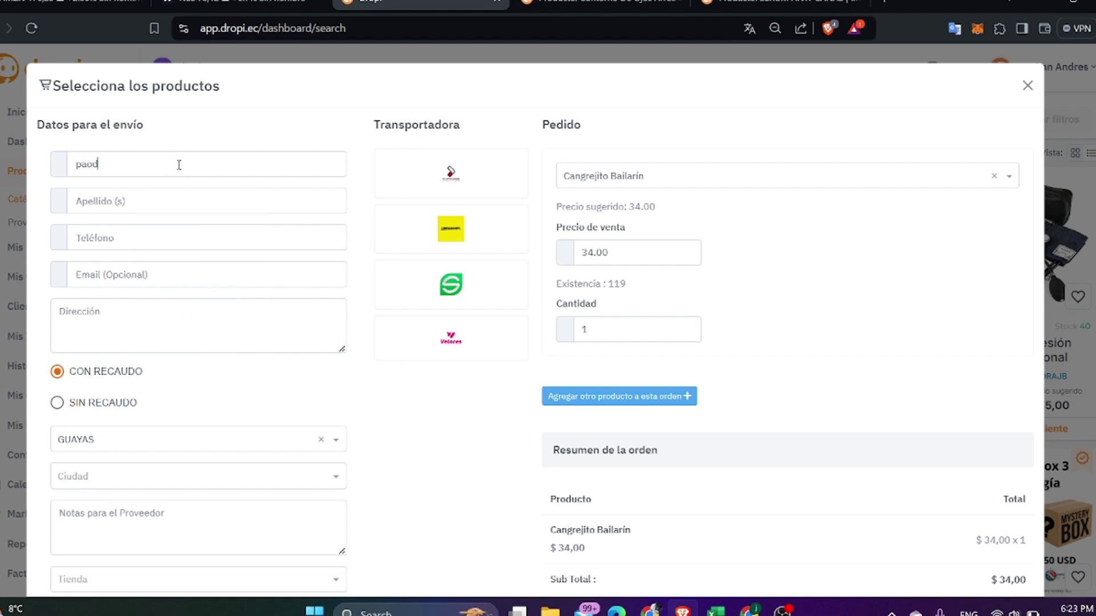
text(jsd)
click(170, 203)
text(crus)
Write the supplier note 'ponle en una funda, mandale co…' on the order.
click(168, 238)
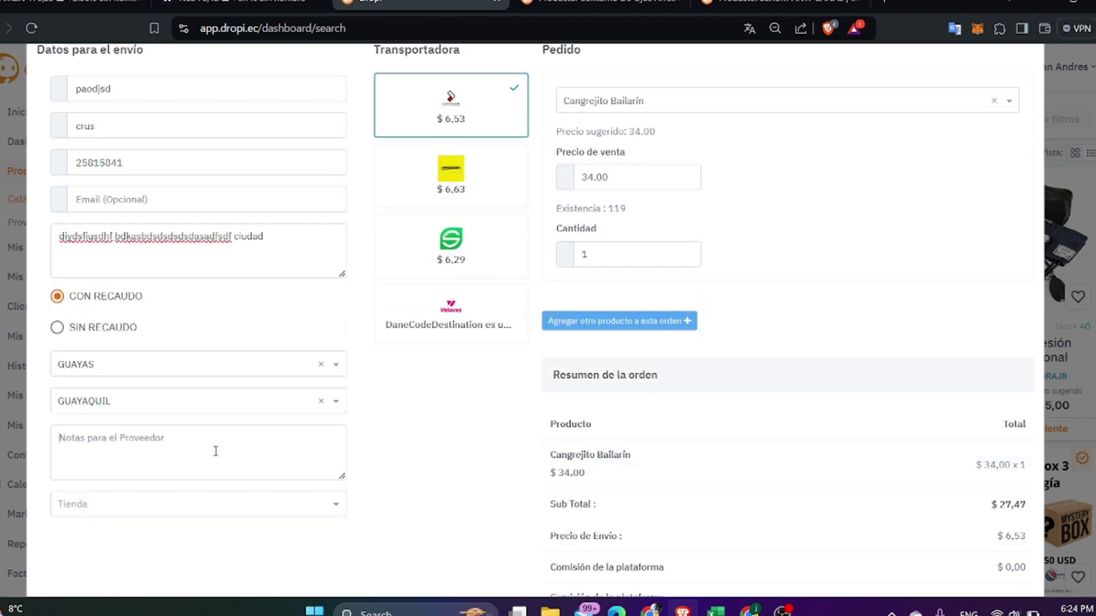
text(ponle en una funda, manda)
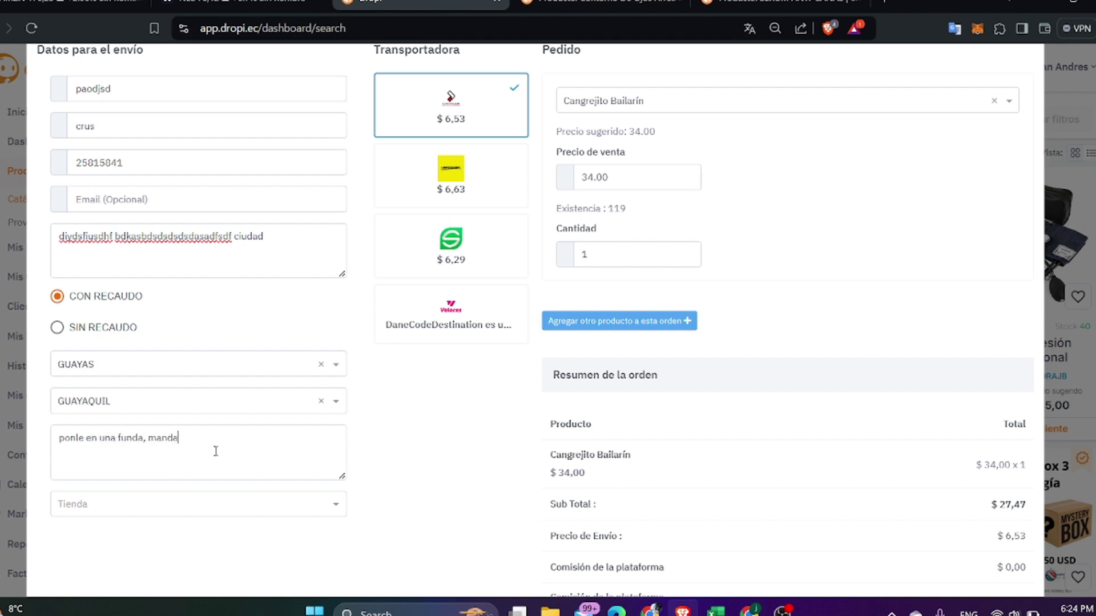
text(le colores morad)
text(o,)
scroll(335, 114, up, 2)
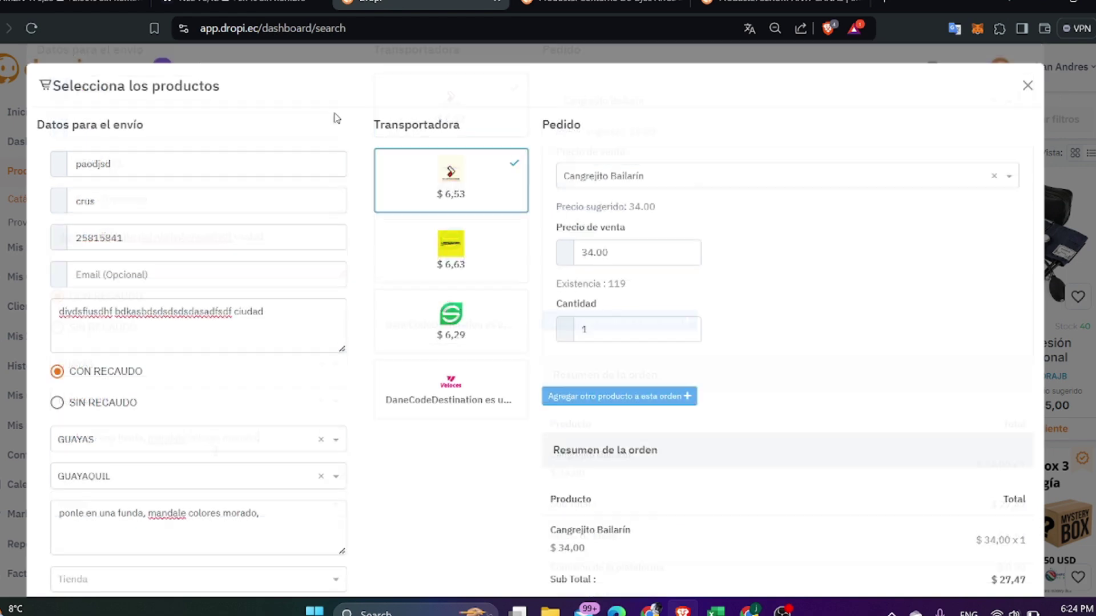
drag(410, 79, 507, 135)
click(635, 102)
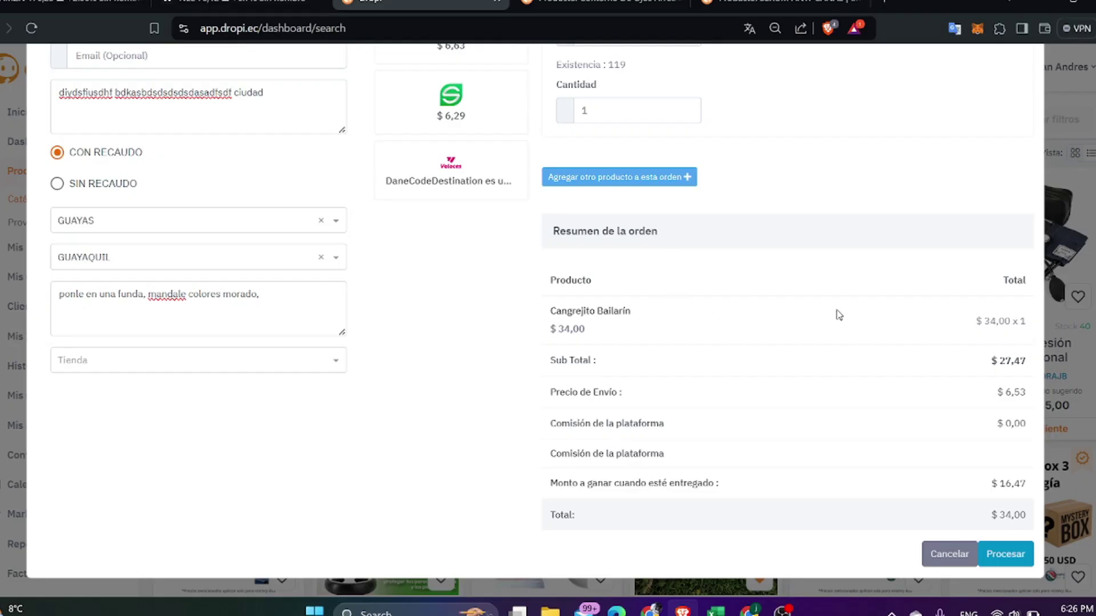
Review the Cangrejito Bailarín order summary amounts, price, shipping and $16.47 profit, then return to the top.
drag(974, 323, 1020, 322)
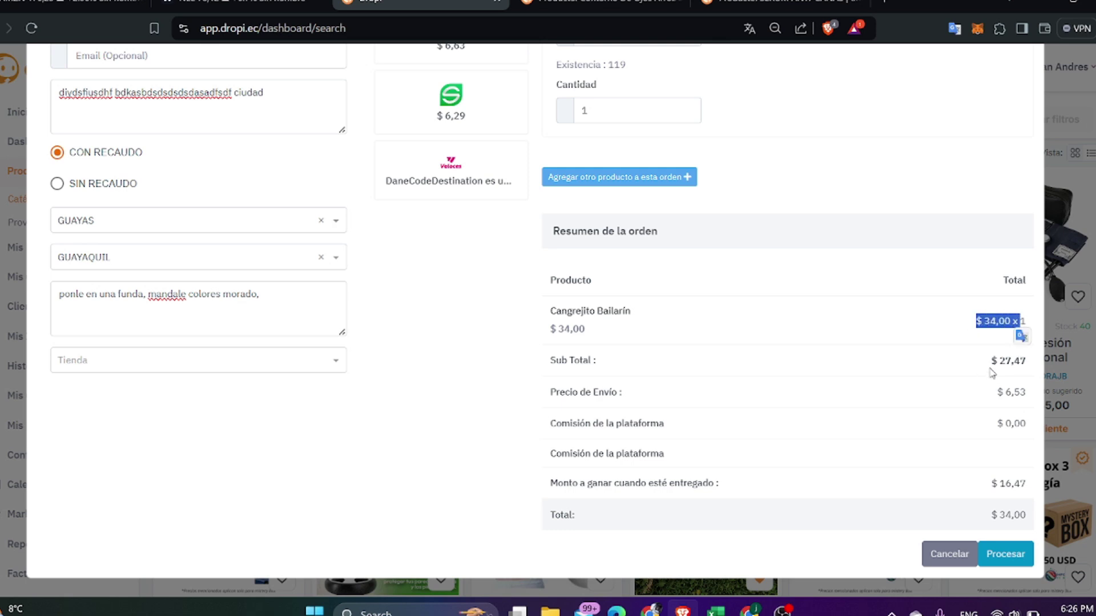
drag(990, 361, 1018, 395)
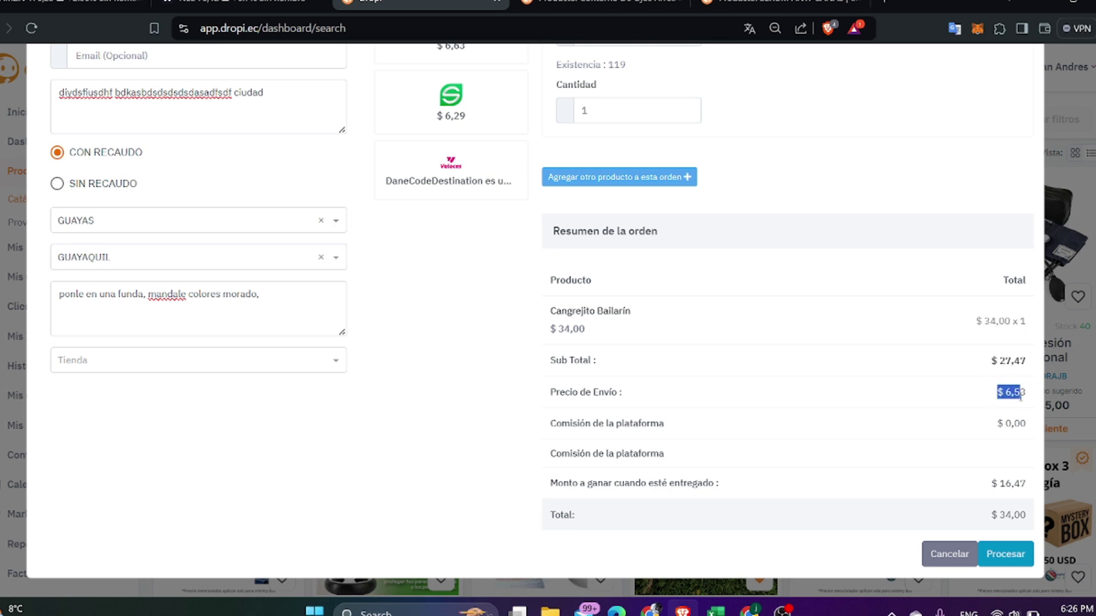
drag(979, 488, 1035, 502)
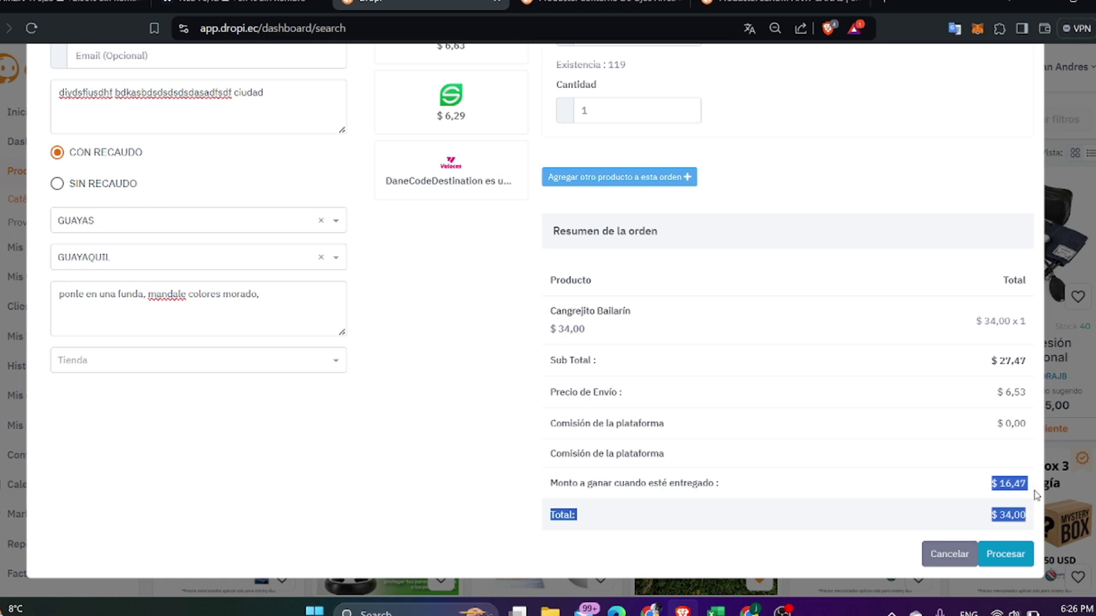
click(1000, 491)
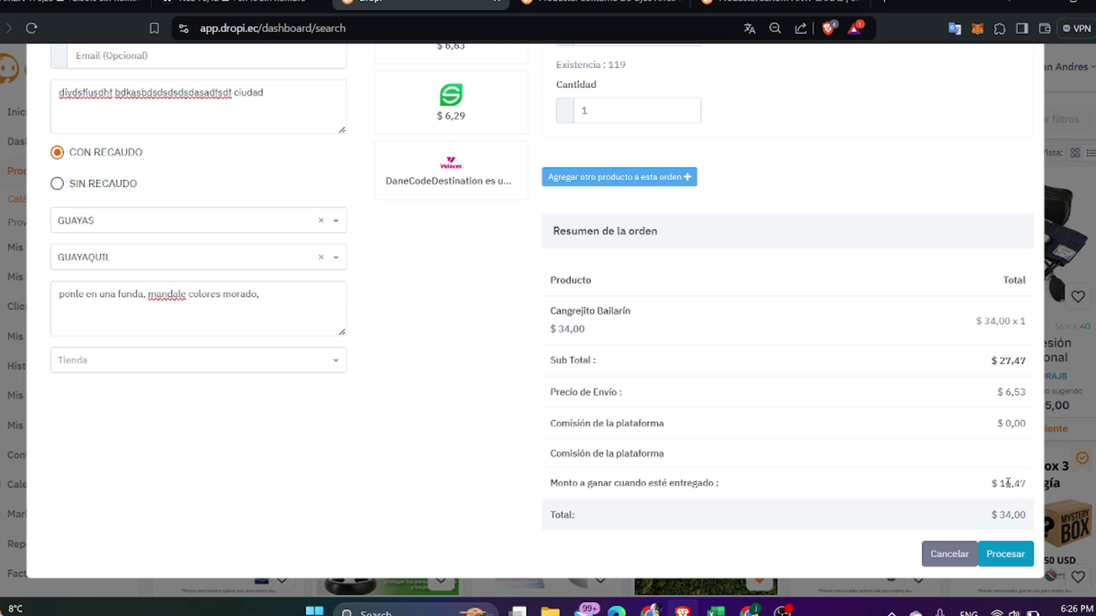
drag(1019, 485, 983, 484)
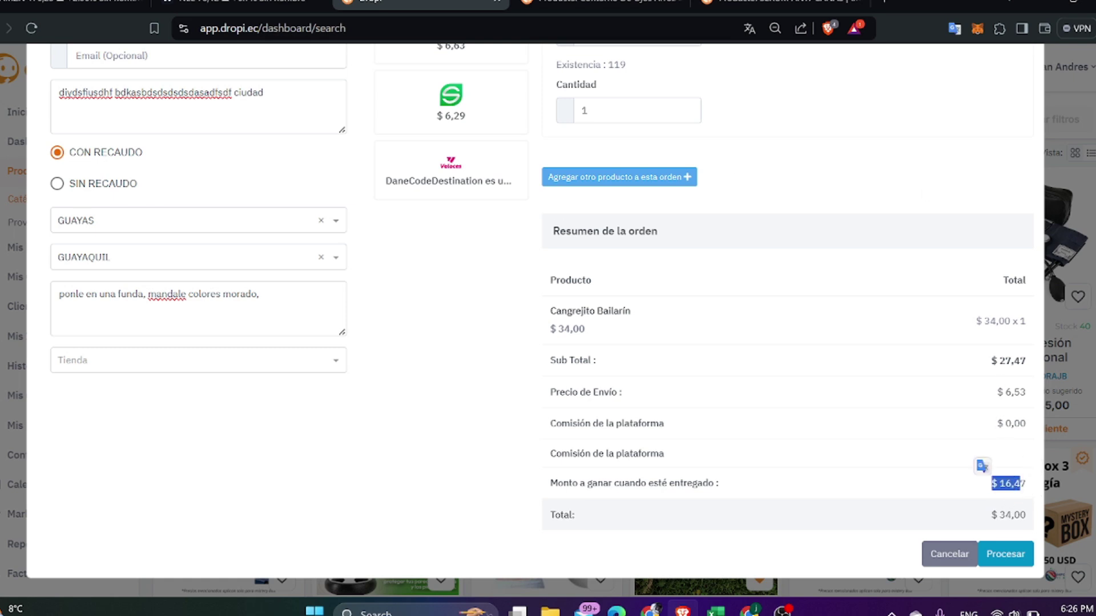
click(985, 496)
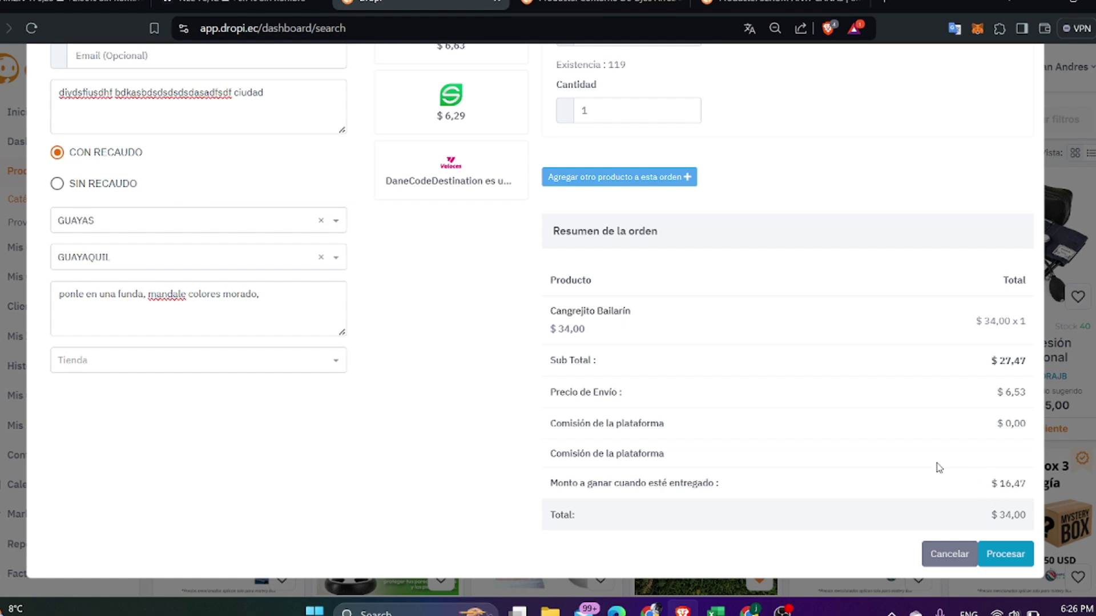
scroll(939, 468, up, 4)
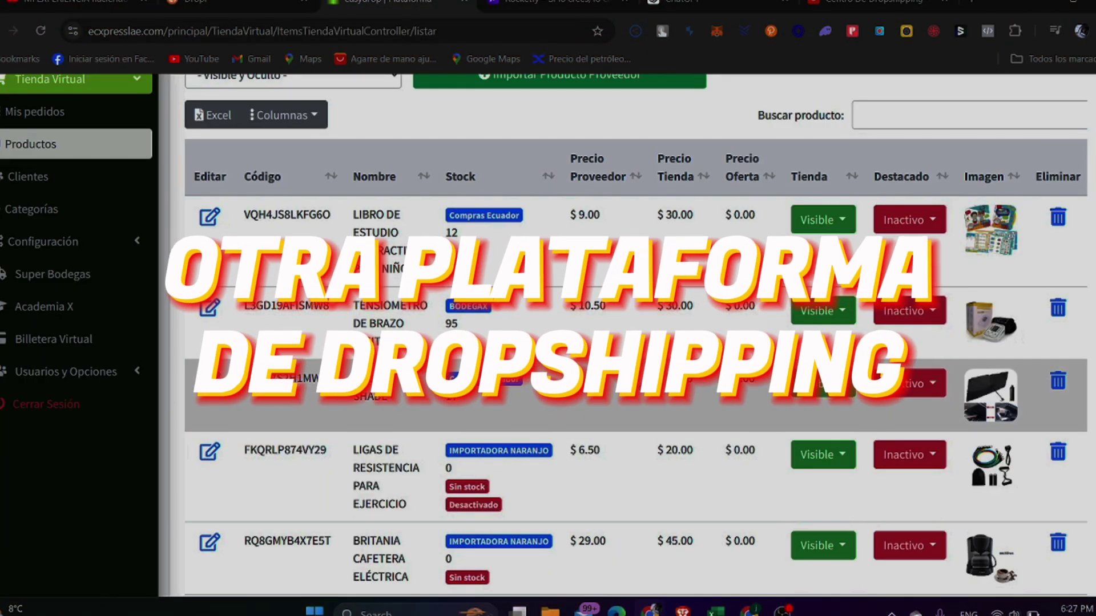
Browse the Super Bodegas supplier products and open promoshop.compramaz.com in a new tab.
scroll(628, 342, up, 3)
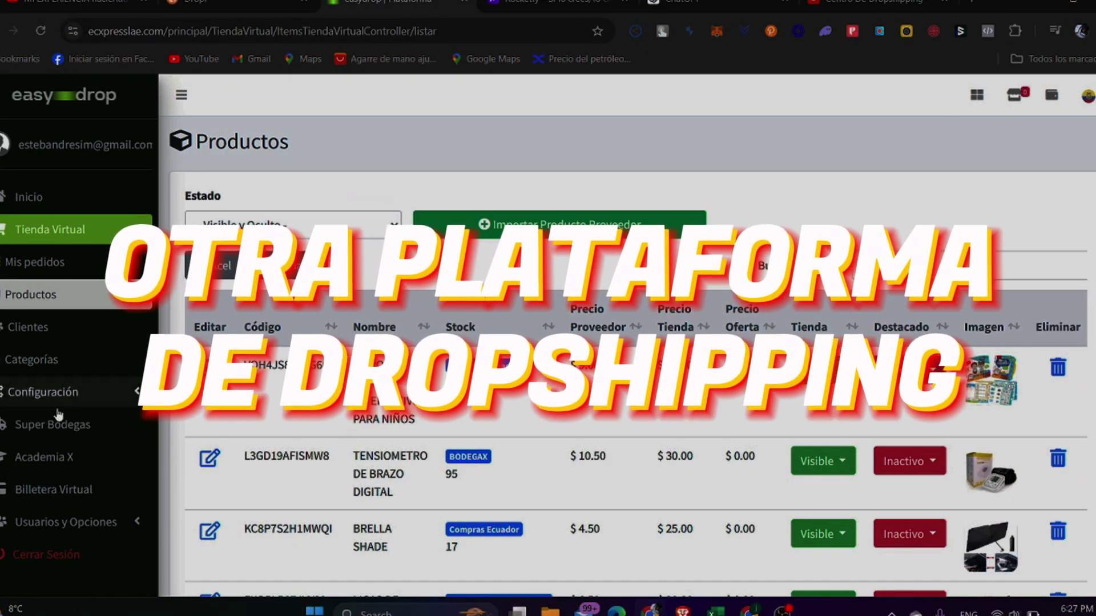
scroll(110, 344, down, 1)
click(110, 345)
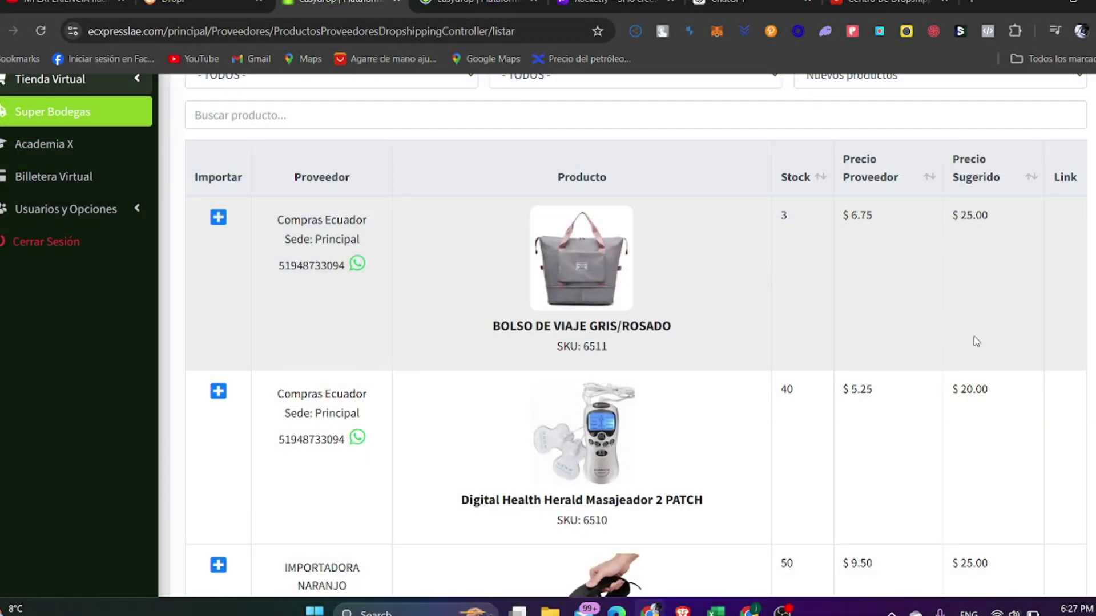
scroll(974, 341, up, 3)
scroll(708, 226, down, 5)
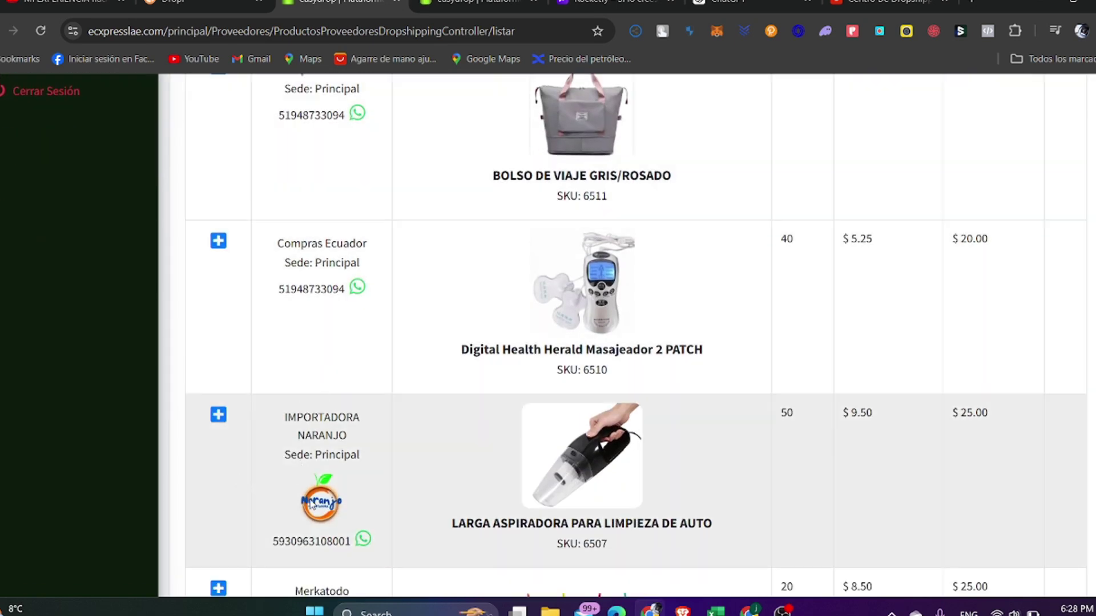
scroll(805, 399, up, 2)
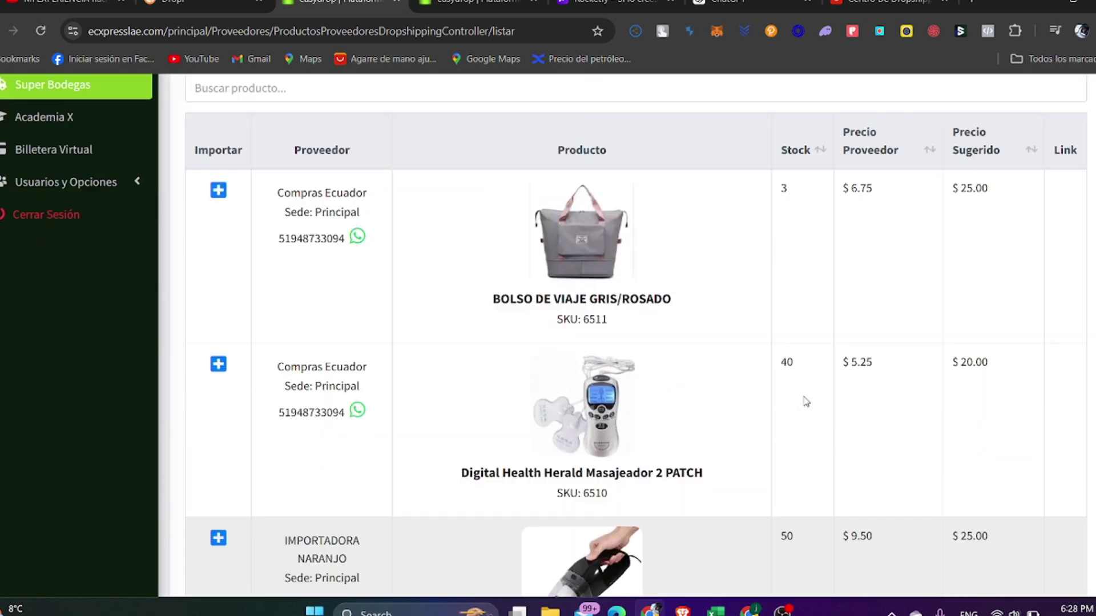
scroll(806, 405, down, 4)
scroll(802, 414, down, 3)
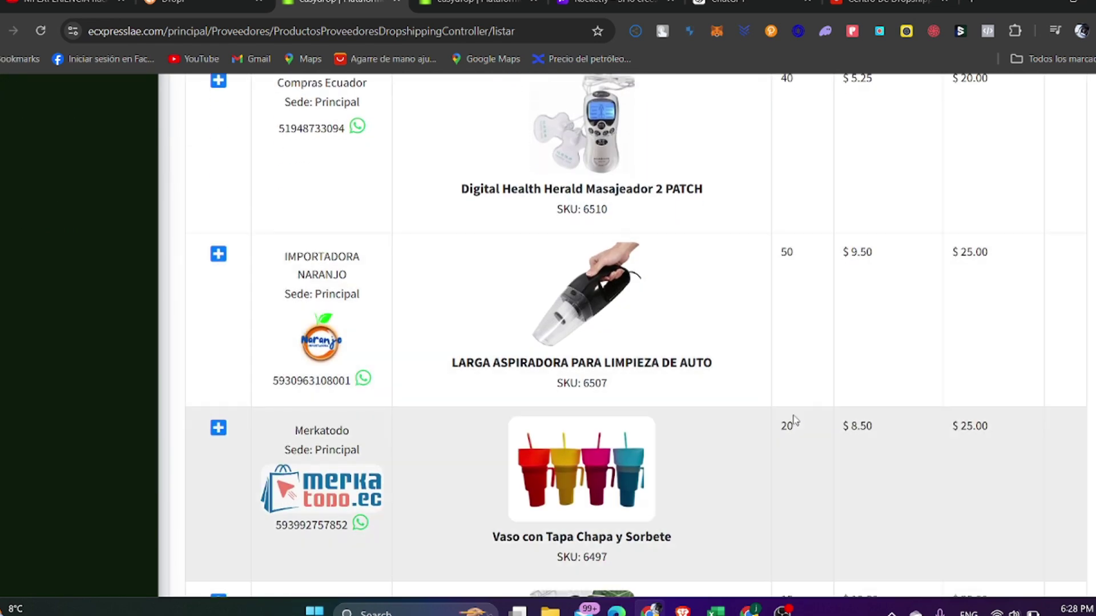
click(796, 421)
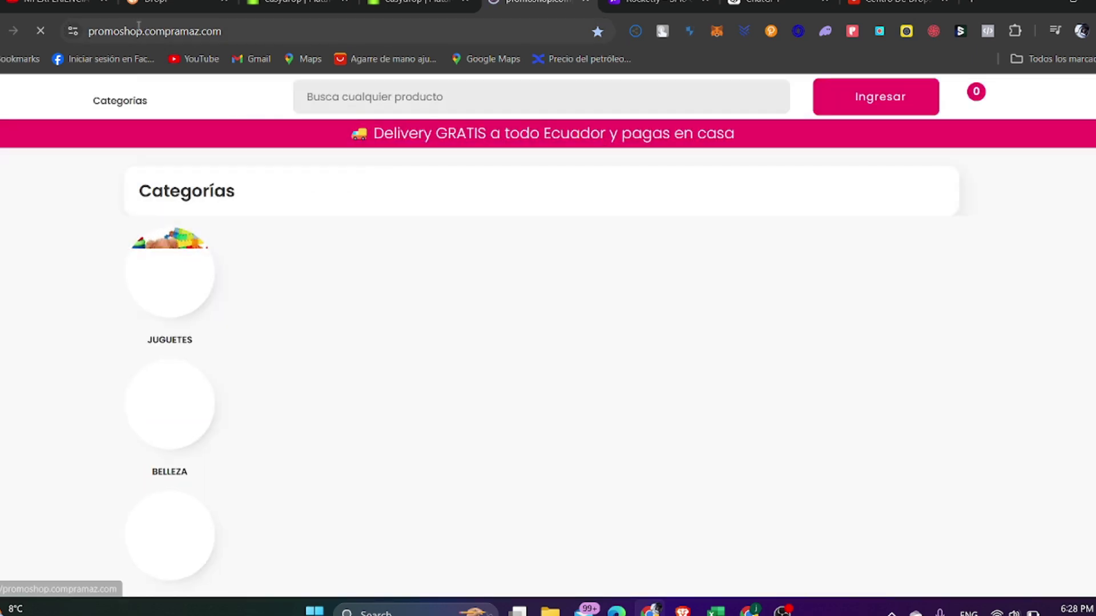
Add TENSIOMETRO DE BRAZO DIGITAL to the cart and proceed to the $59.99 checkout.
drag(222, 32, 83, 45)
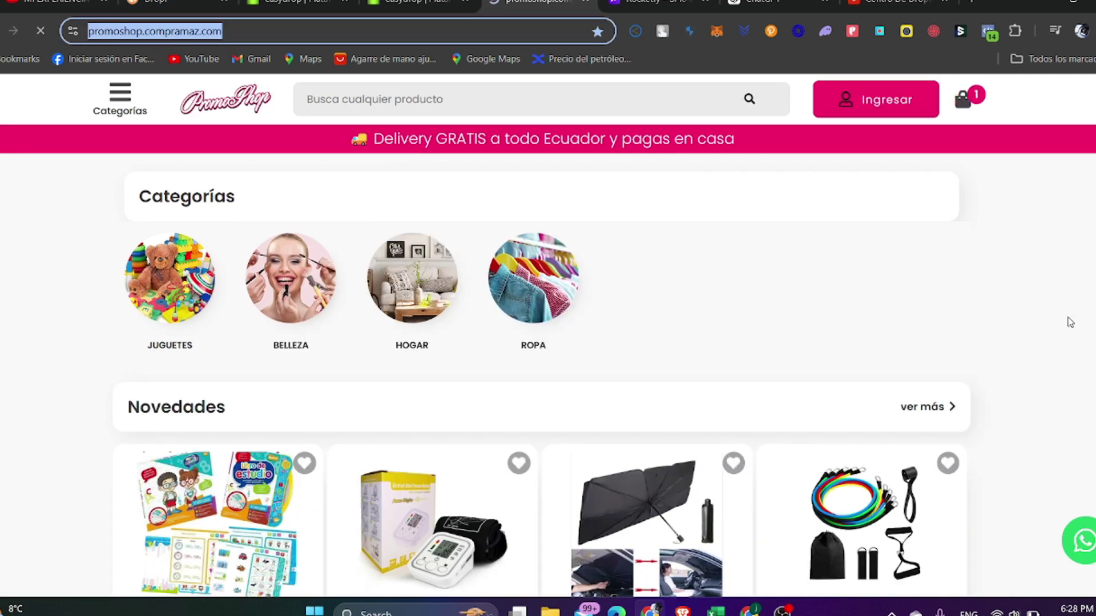
scroll(1070, 320, down, 5)
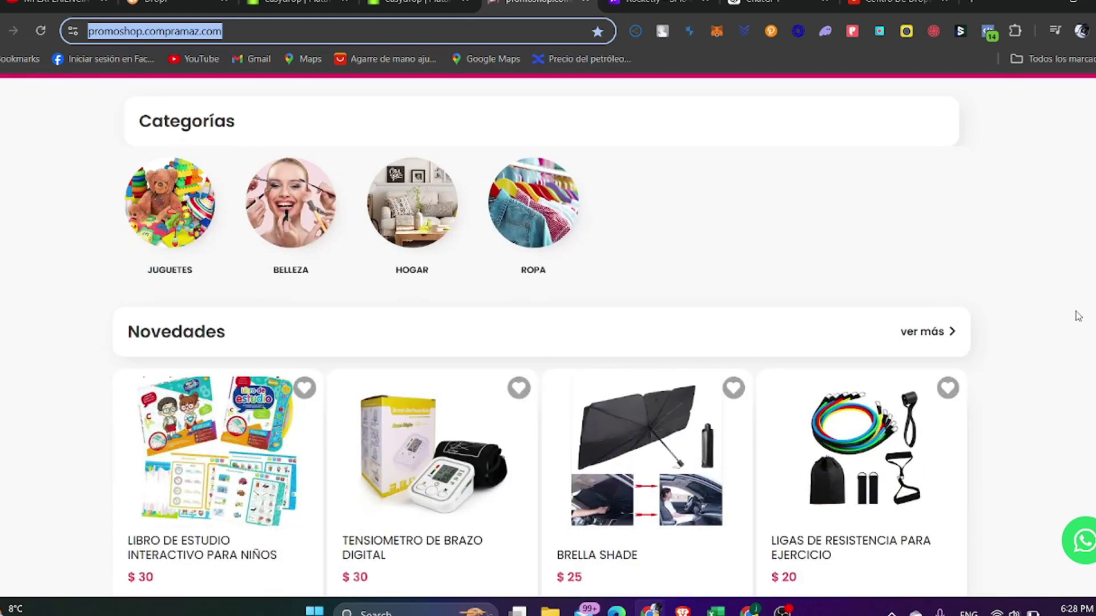
scroll(643, 339, down, 11)
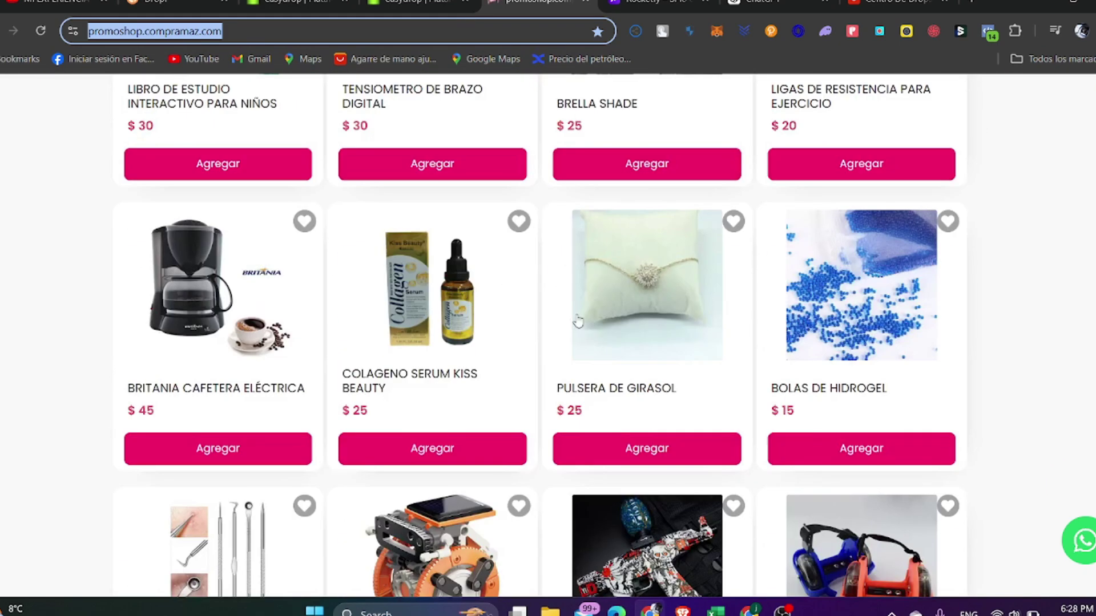
scroll(643, 342, up, 8)
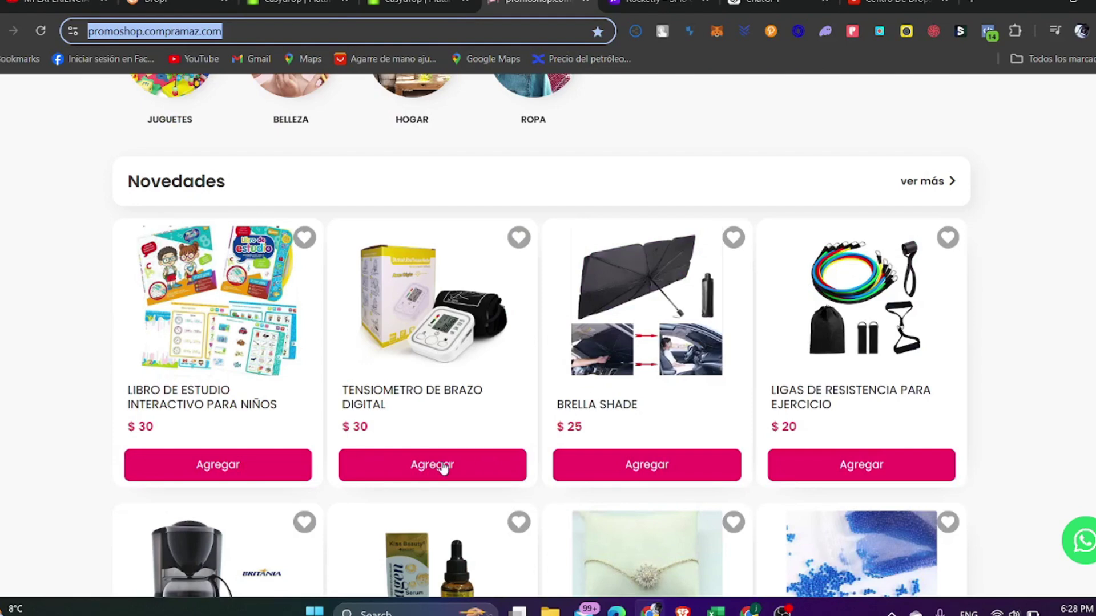
click(443, 468)
click(443, 468)
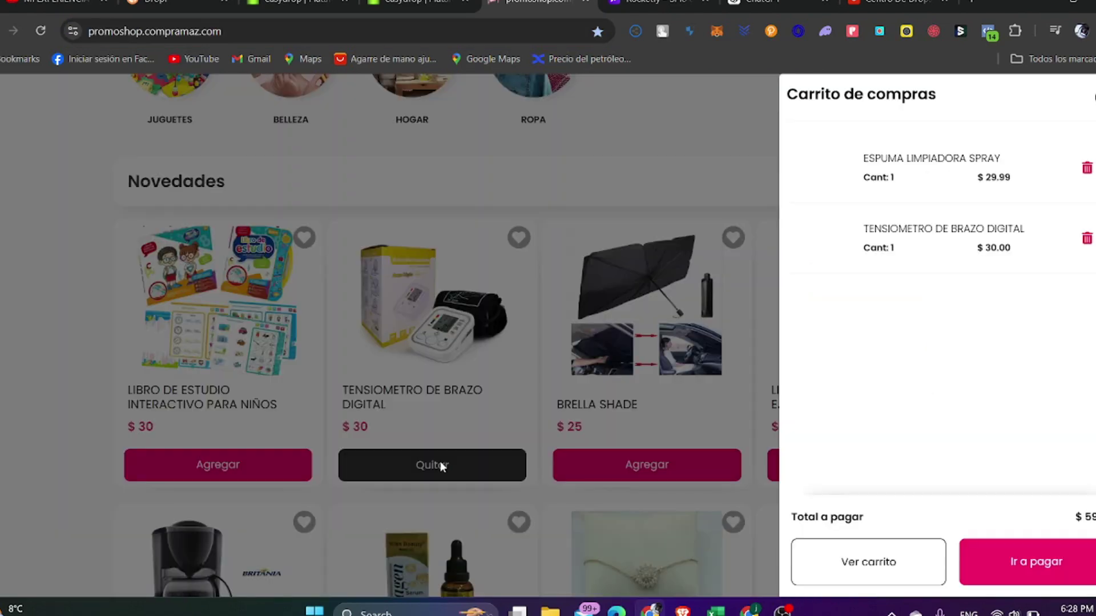
click(1025, 571)
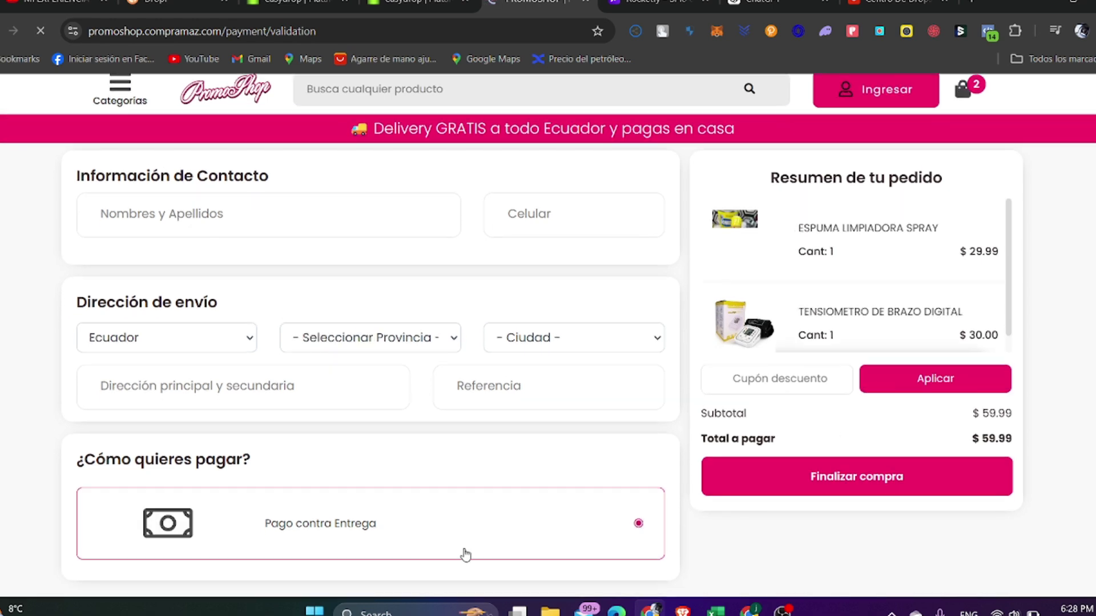
Go through the checkout name, phone, street and reference fields and attempt to finish the purchase.
click(289, 217)
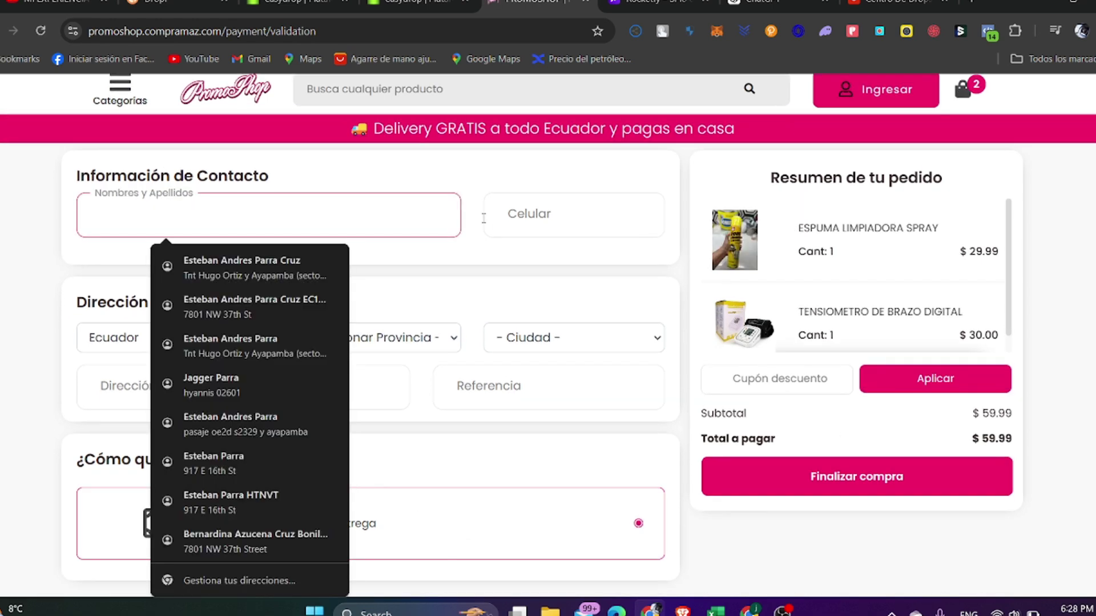
click(630, 223)
click(500, 404)
click(399, 380)
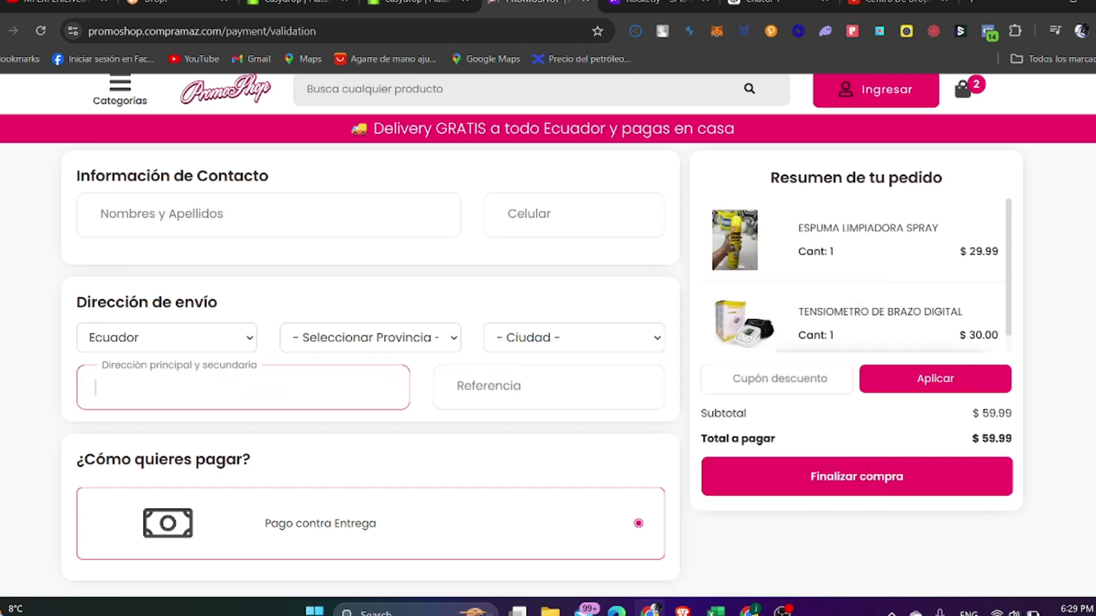
click(938, 491)
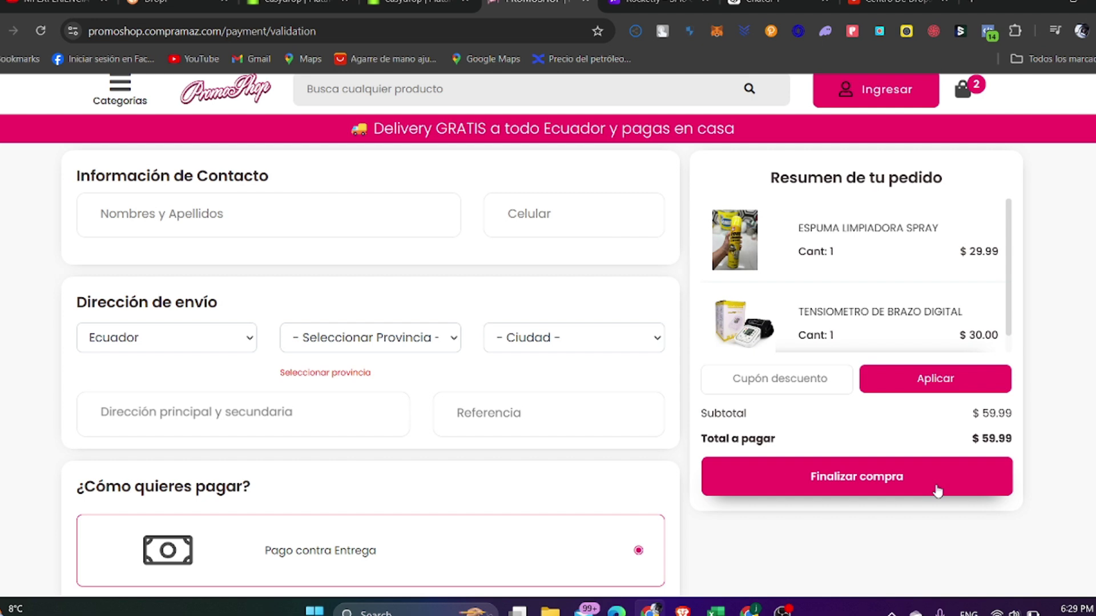
Set LOJA as province and city, enter the customer's name, and place the cash-on-delivery order.
click(313, 343)
scroll(357, 204, down, 1)
click(331, 179)
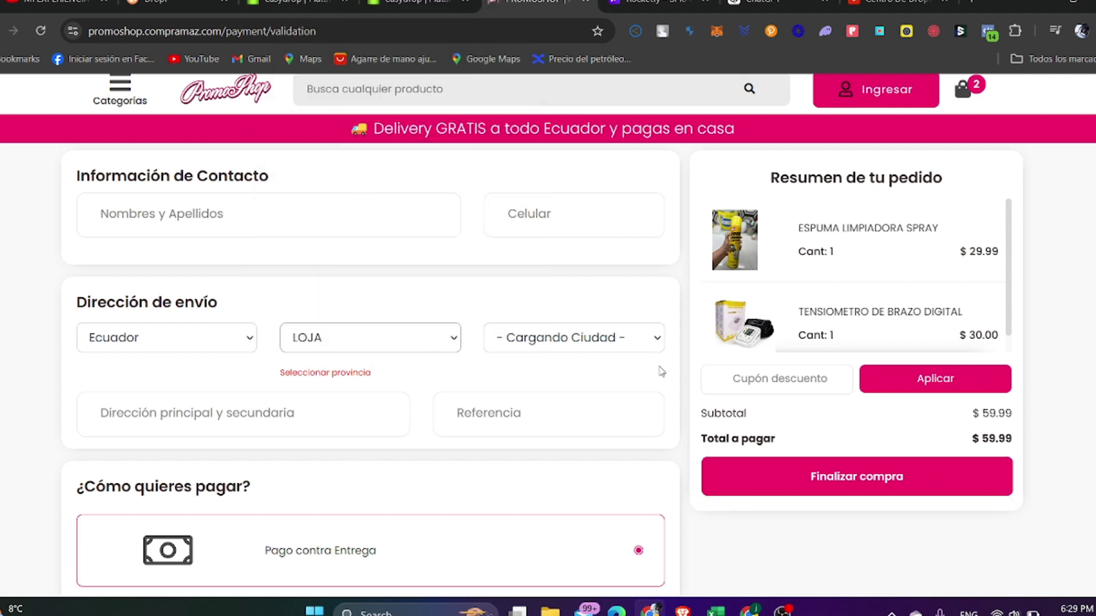
click(651, 341)
click(571, 399)
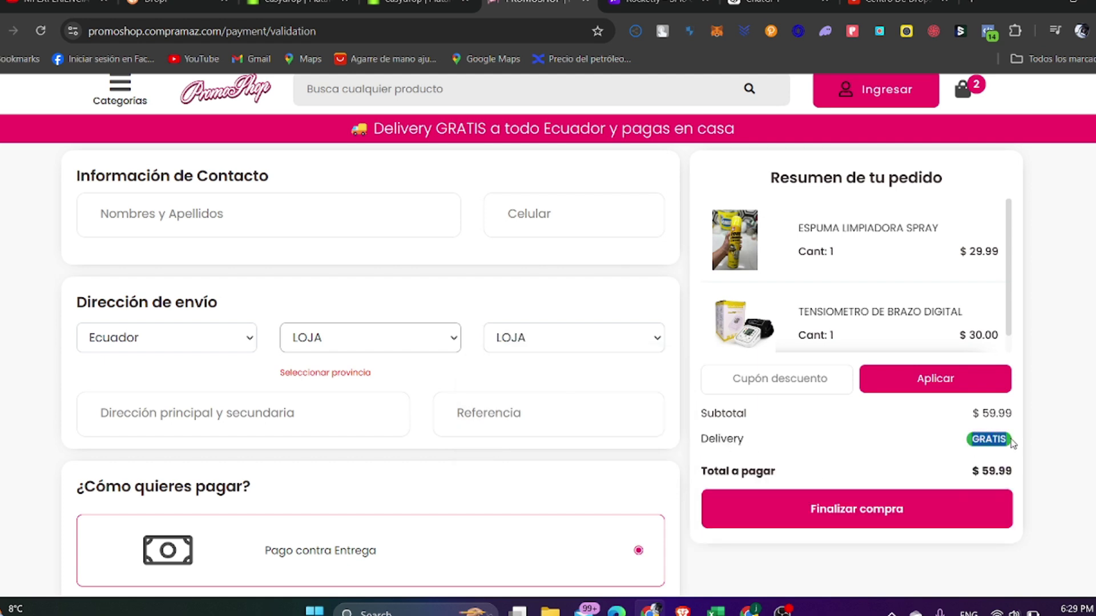
scroll(1021, 447, down, 1)
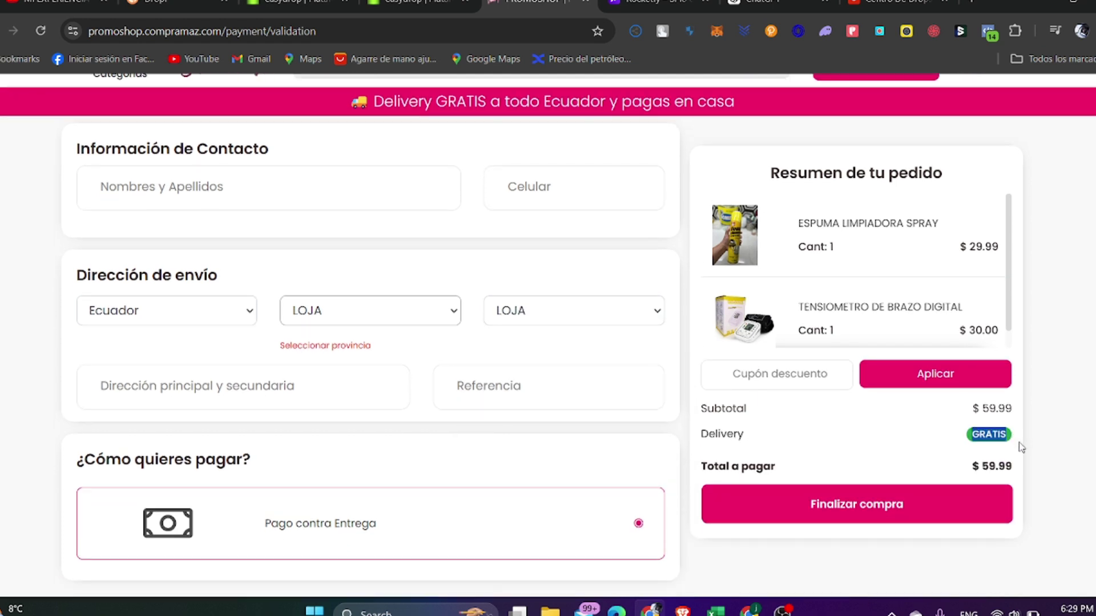
click(854, 513)
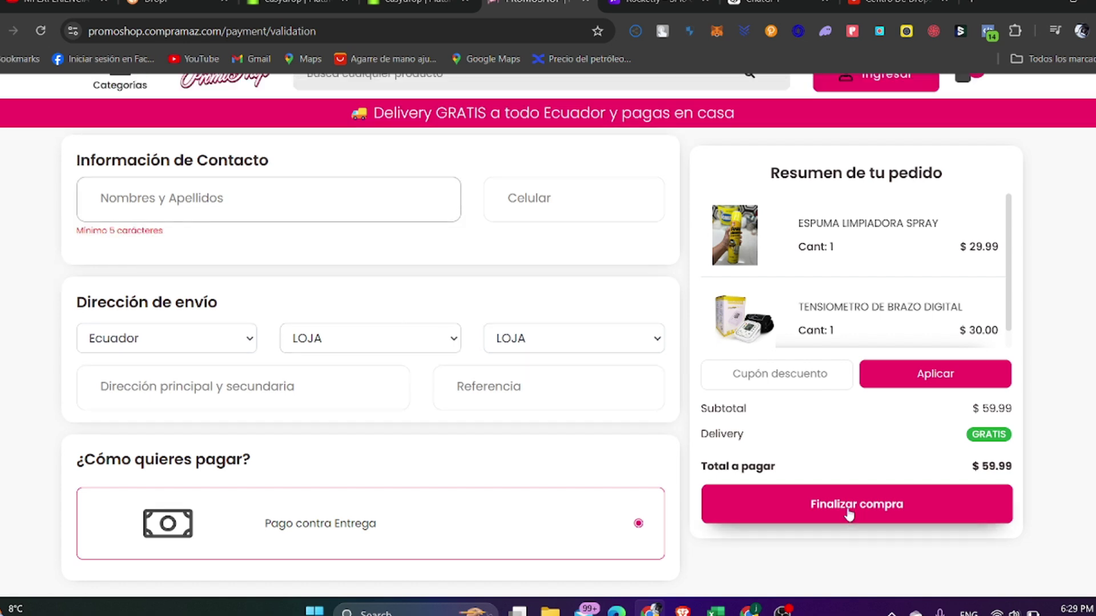
text(jaime hugo lombardi)
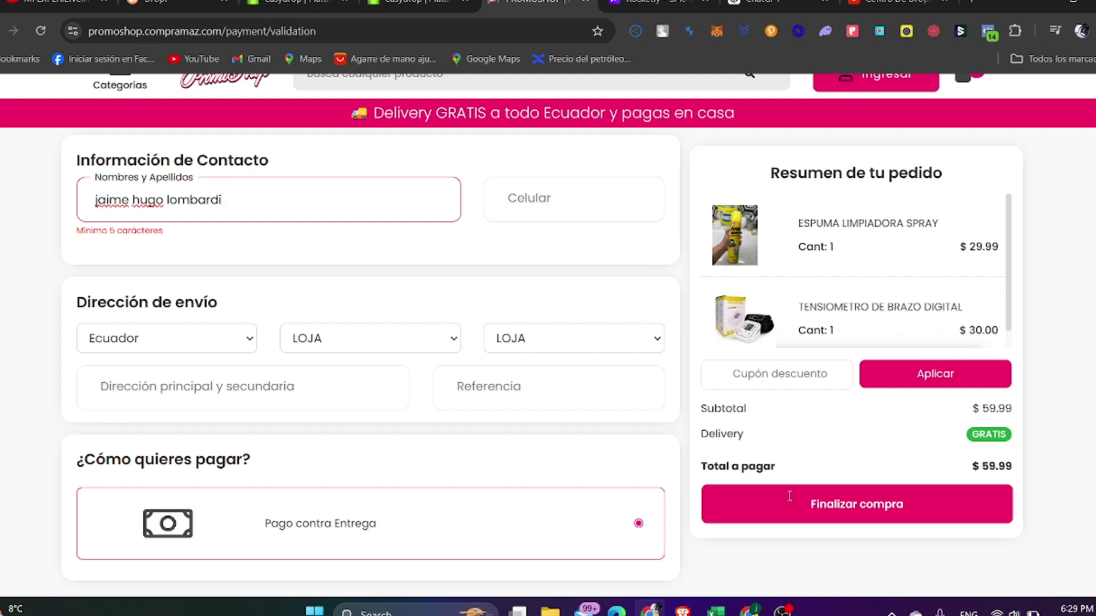
click(901, 508)
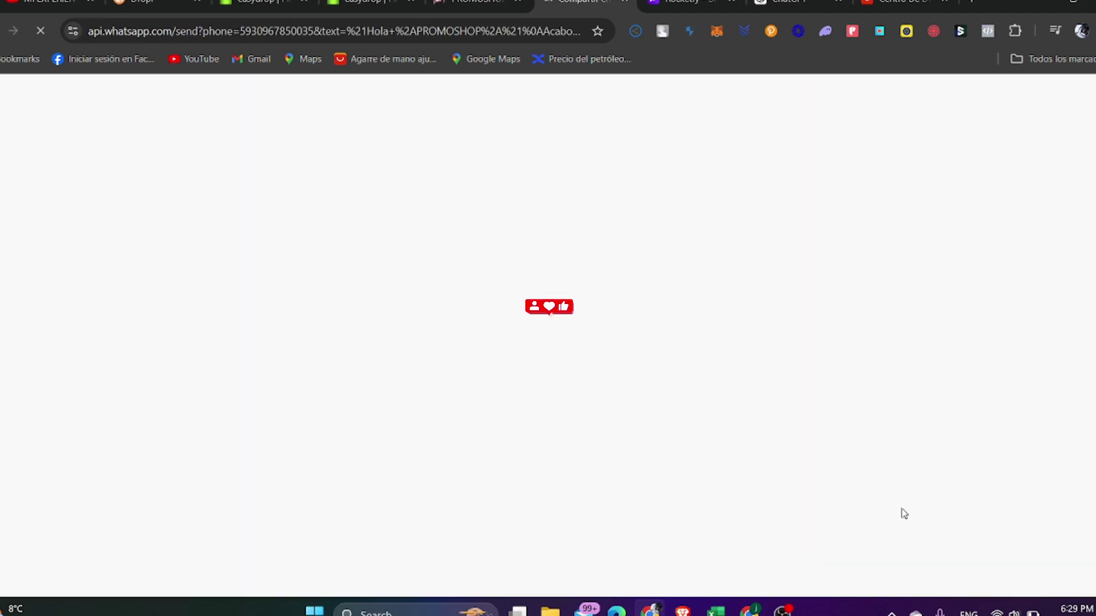
Return to Easydrop's Super Bodegas catalogue and start importing Digital Health Herald Masajeador 2 PATCH.
scroll(765, 387, down, 4)
scroll(765, 387, down, 1)
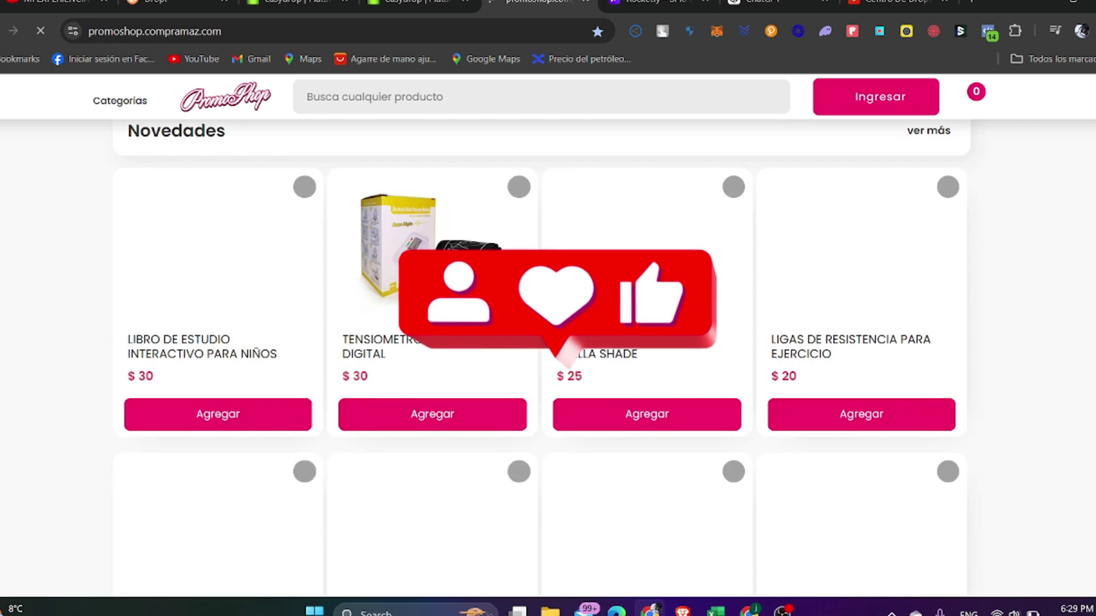
click(434, 5)
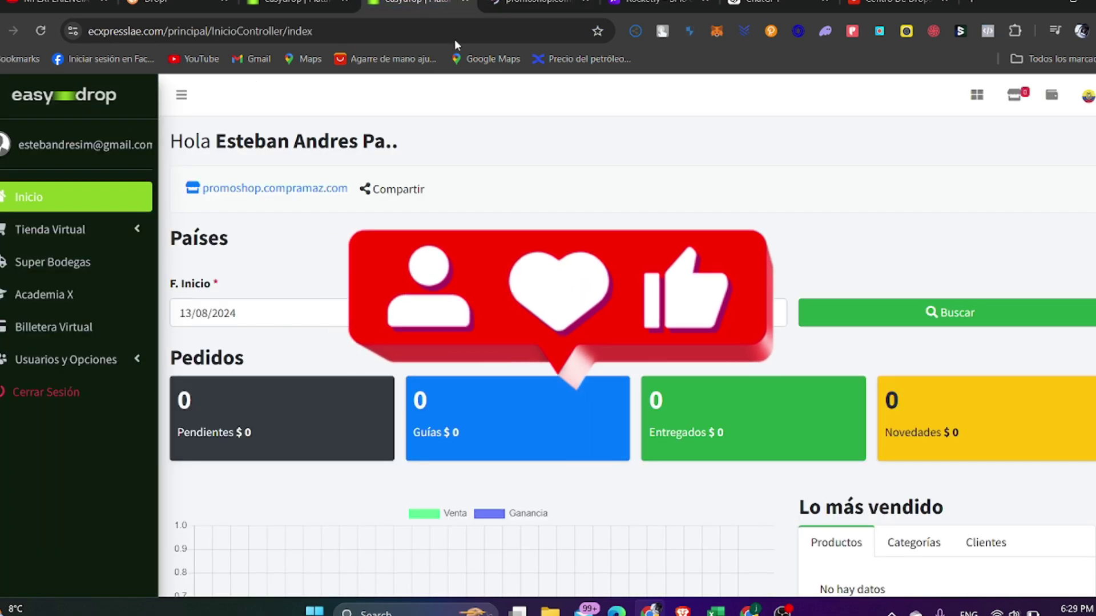
click(297, 5)
scroll(731, 526, down, 5)
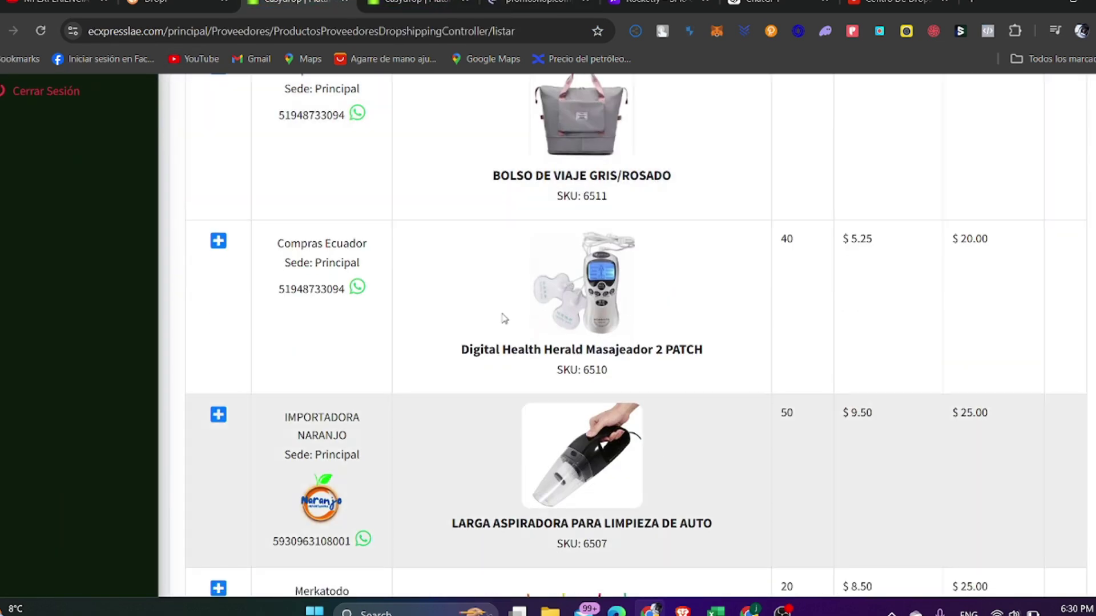
click(218, 242)
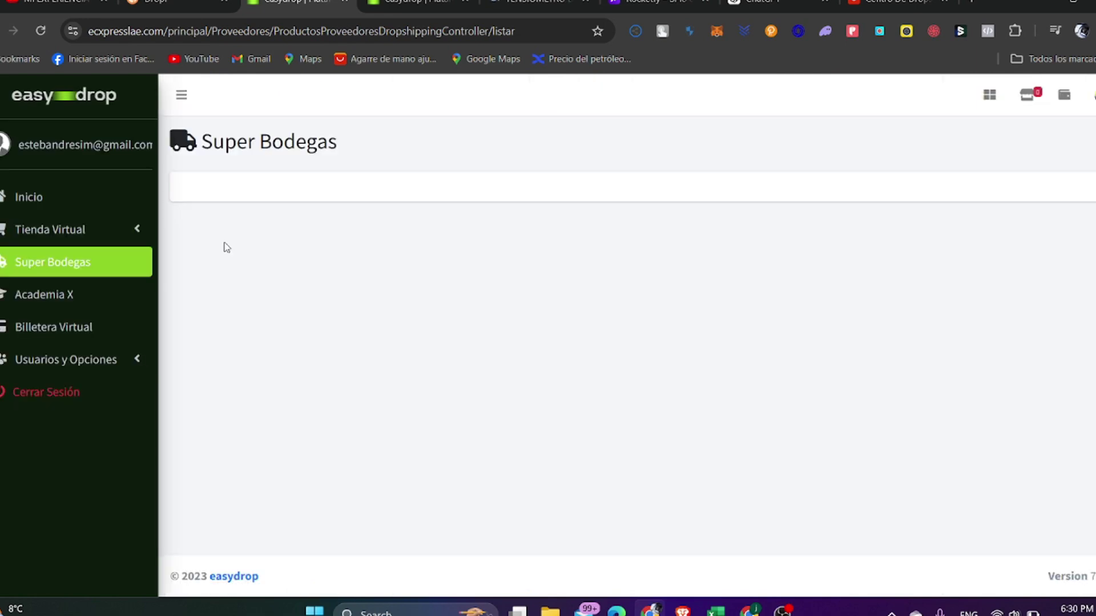
scroll(734, 429, down, 3)
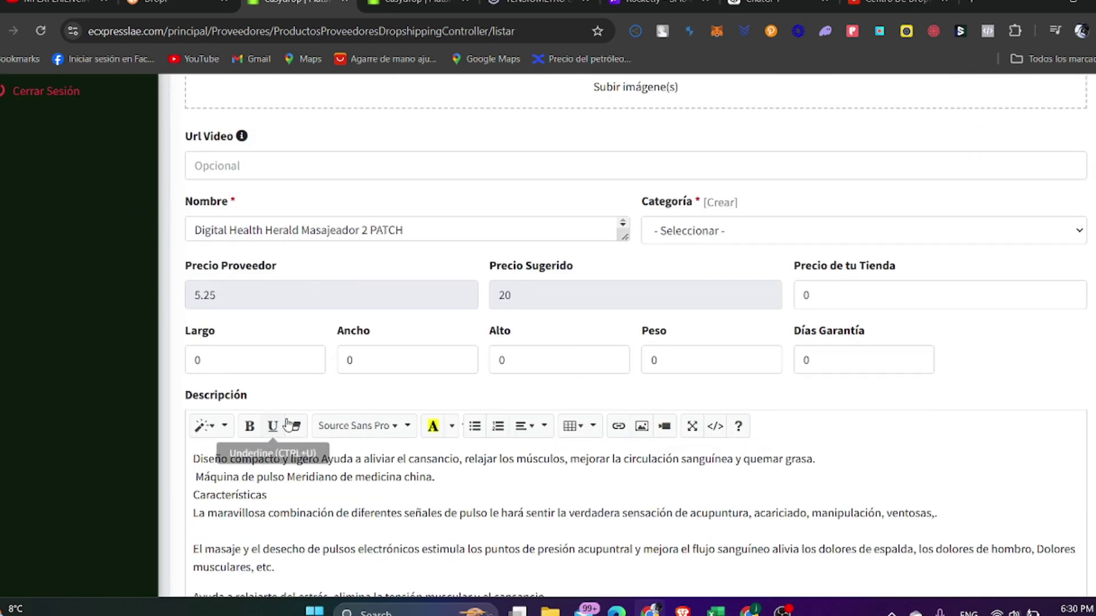
Set the product category to HOGAR and dismiss the missing store price warning.
scroll(346, 420, down, 3)
scroll(346, 420, down, 7)
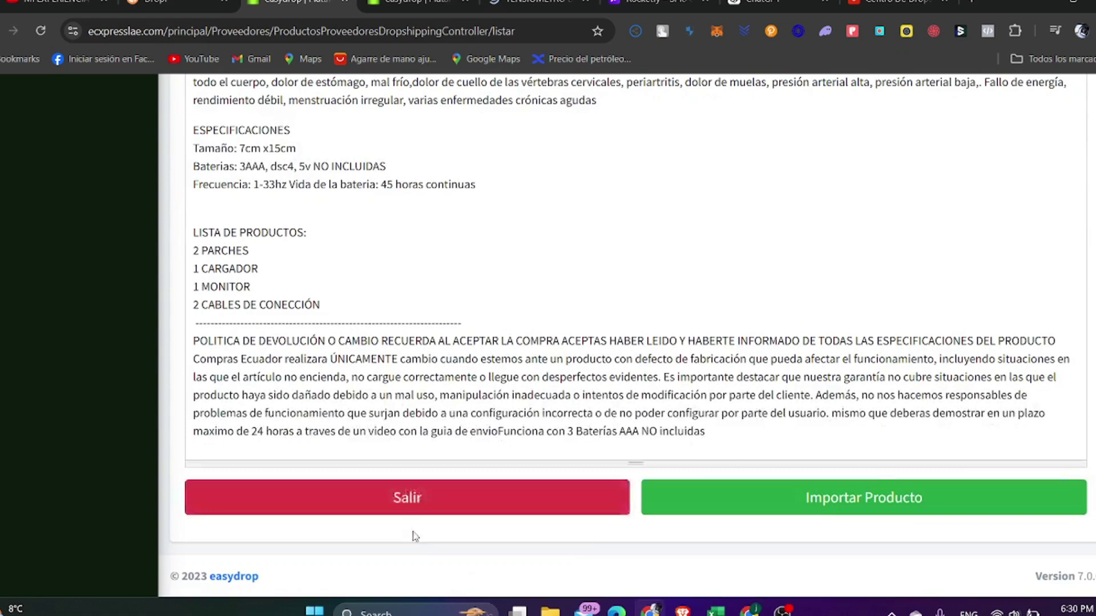
click(920, 512)
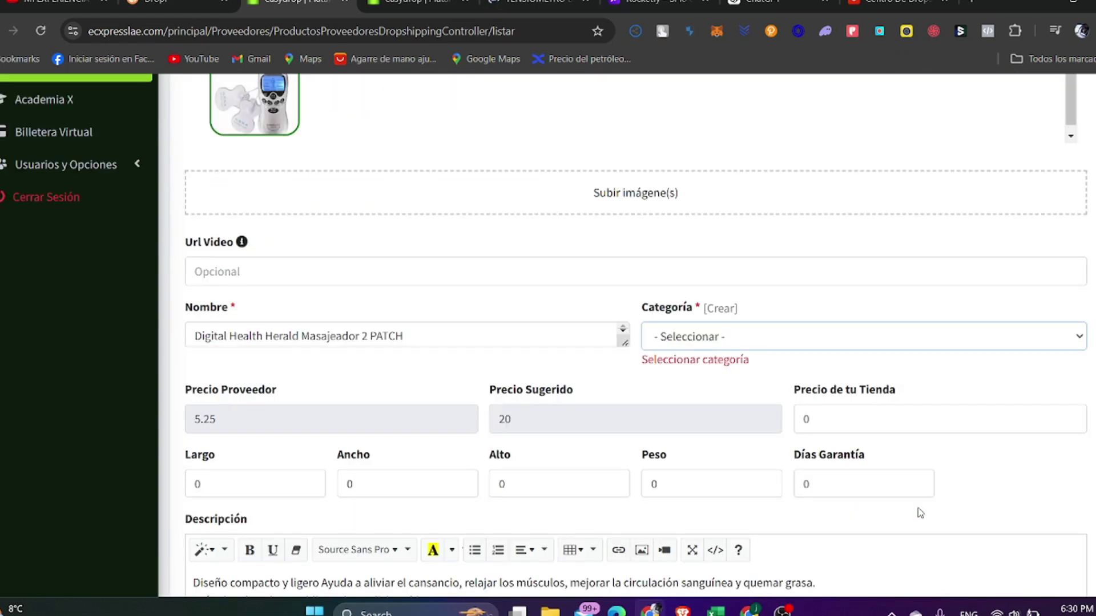
click(752, 334)
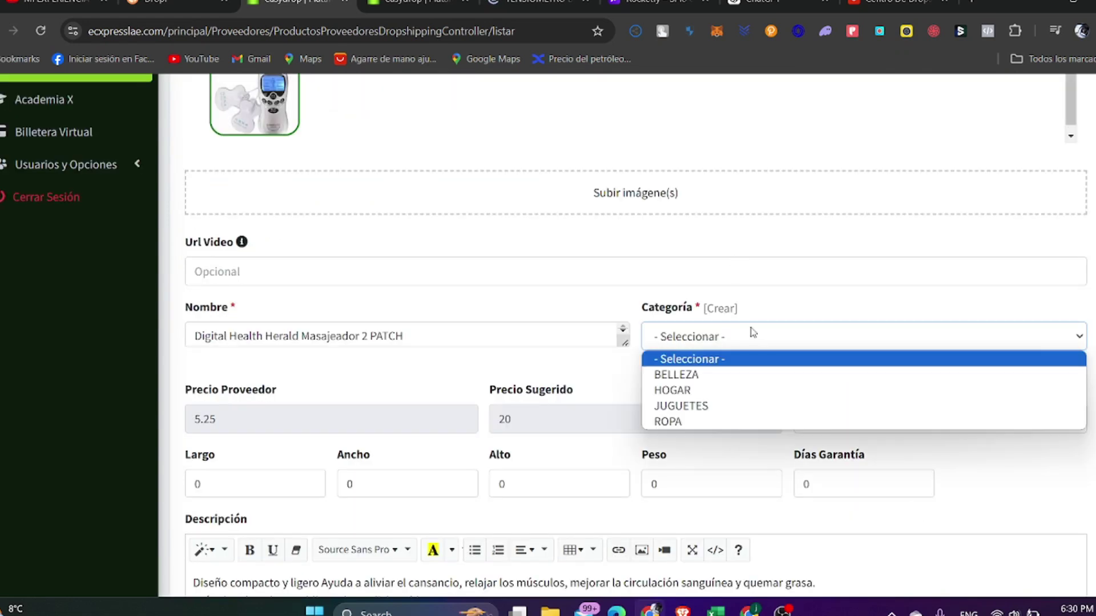
click(718, 392)
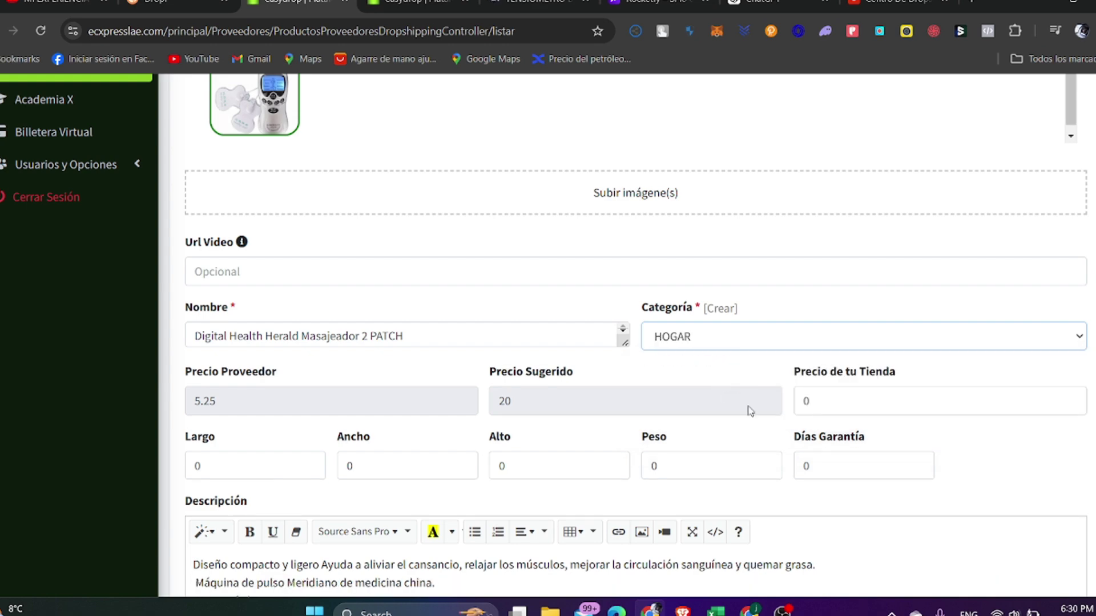
scroll(748, 409, down, 10)
click(904, 568)
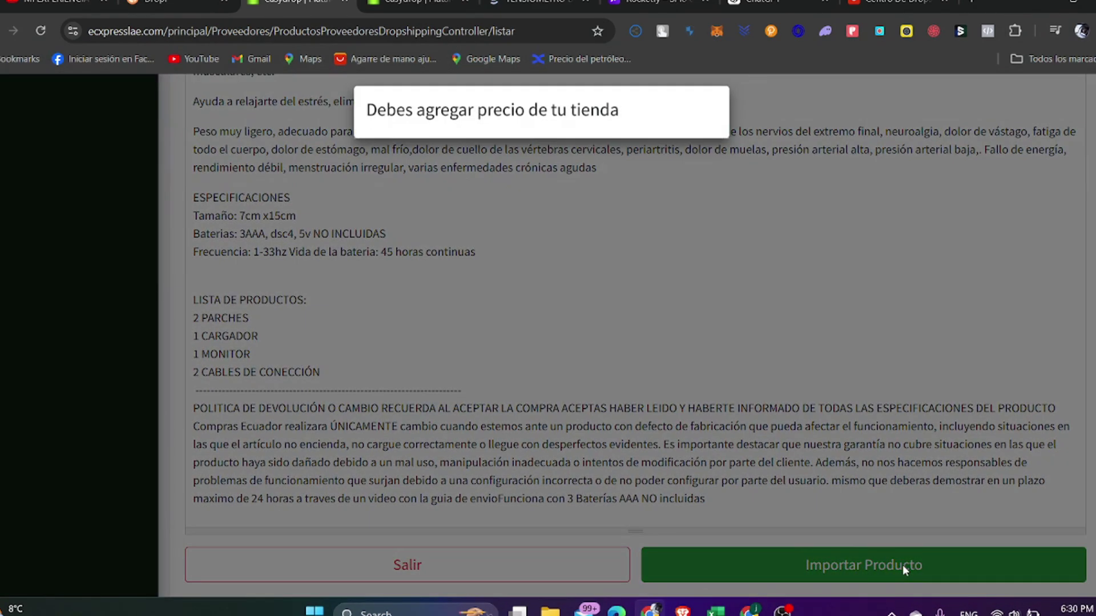
click(634, 178)
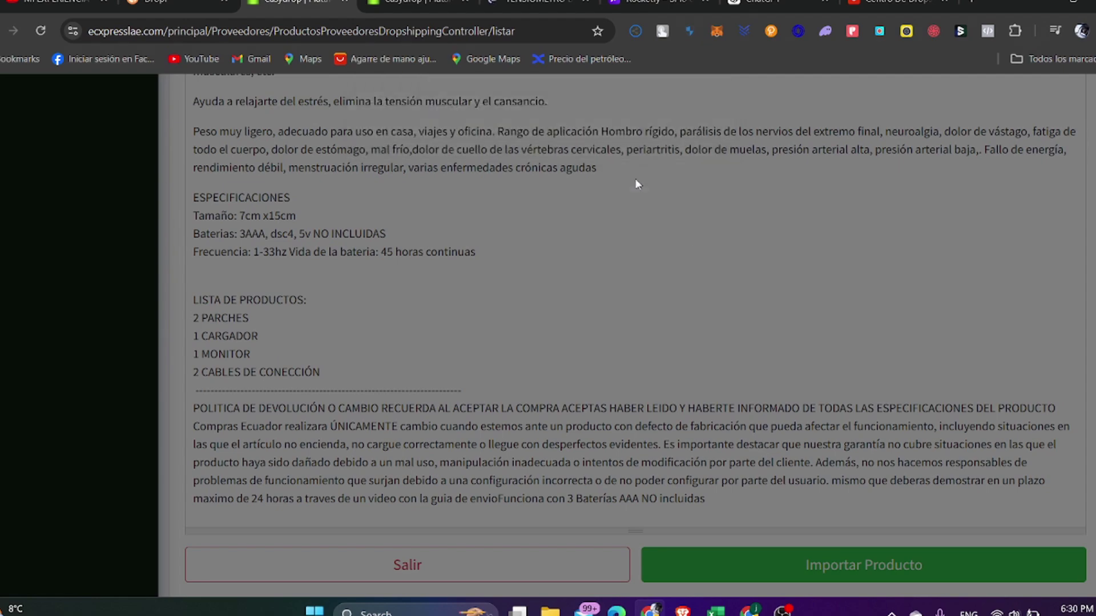
Enter 19.99 as the store price and import the product.
scroll(601, 305, up, 10)
scroll(510, 320, up, 5)
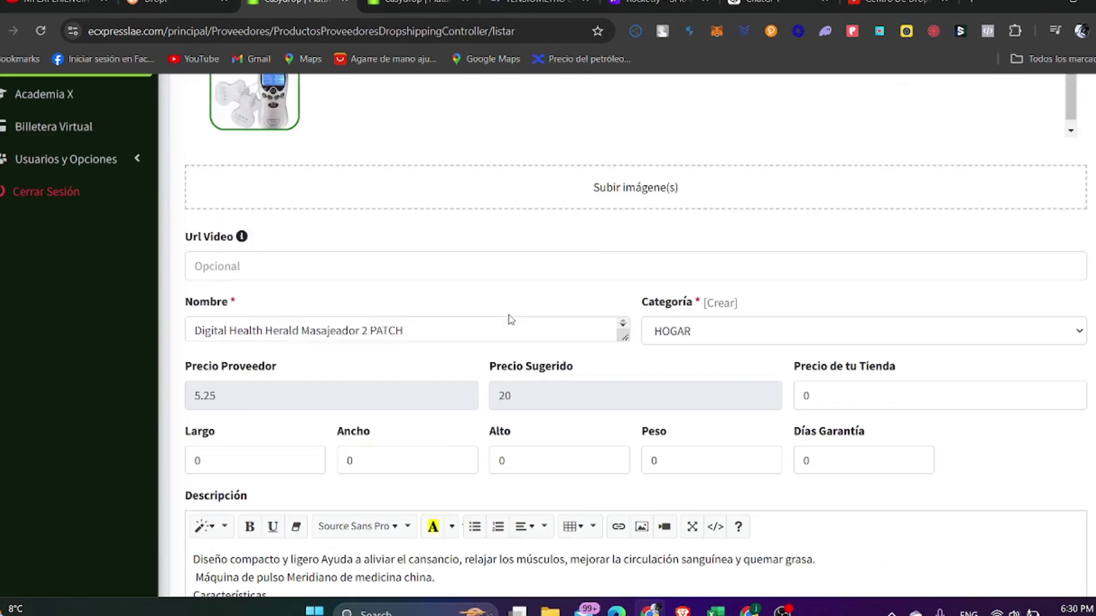
scroll(509, 320, down, 9)
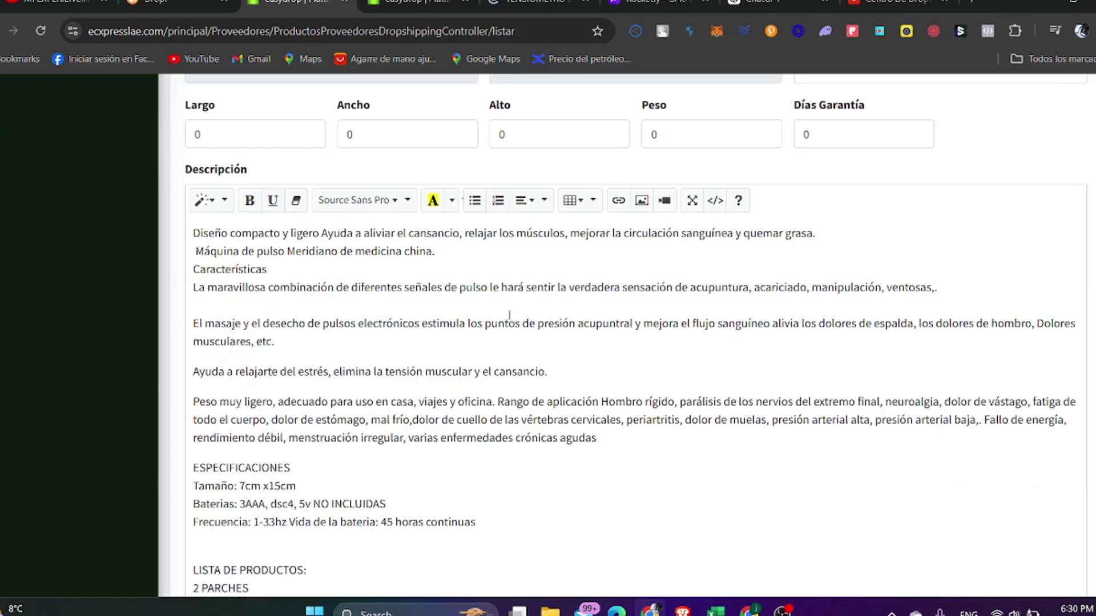
scroll(512, 316, up, 4)
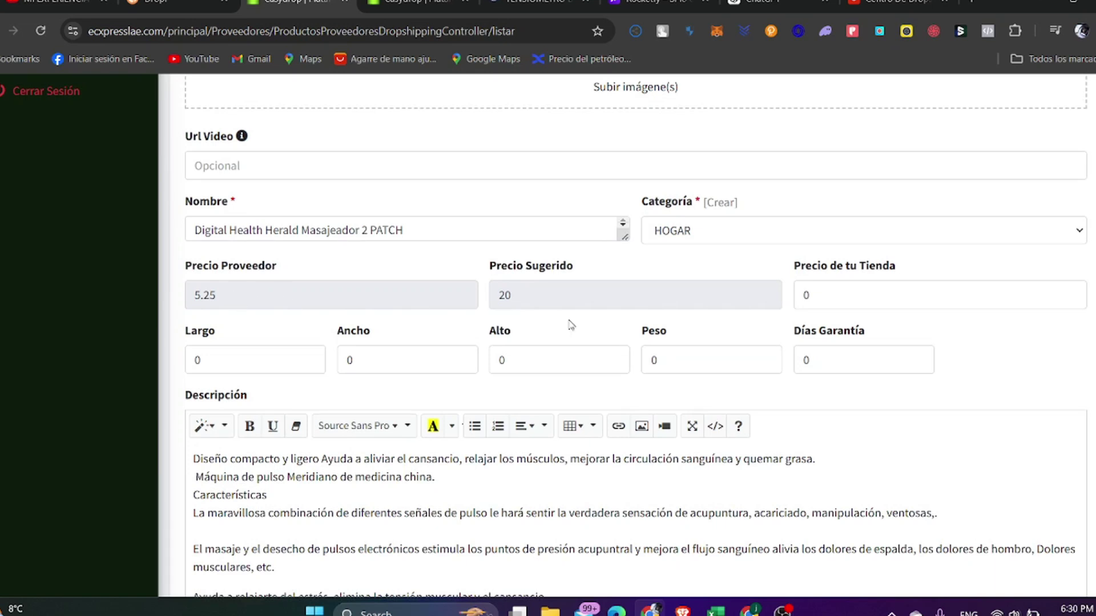
double_click(866, 301)
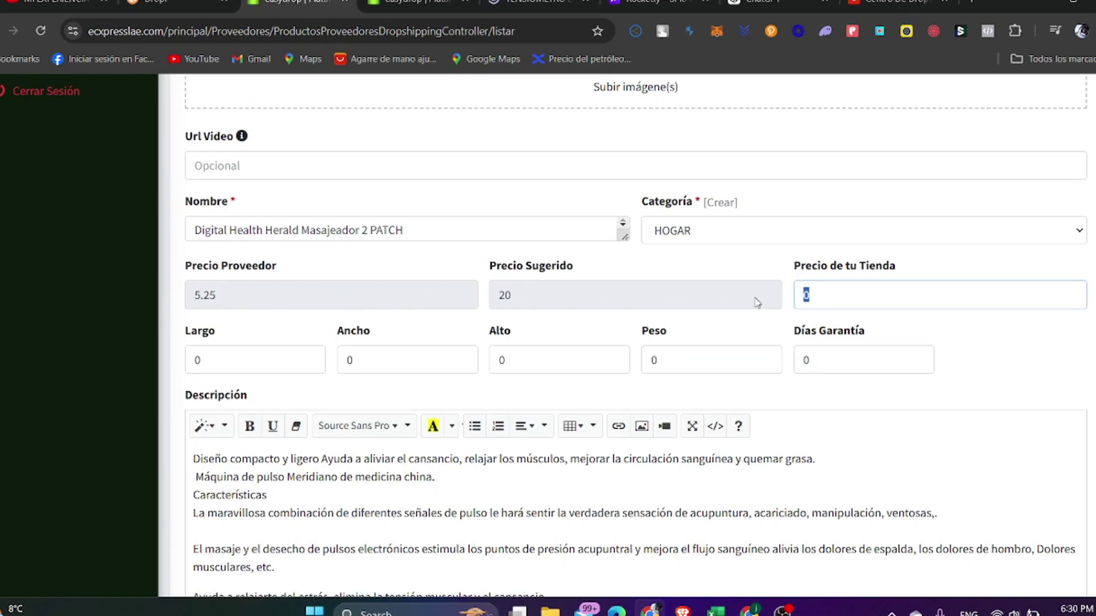
text(2)
key(BackSpace)
text(19.99)
click(959, 343)
scroll(970, 371, down, 10)
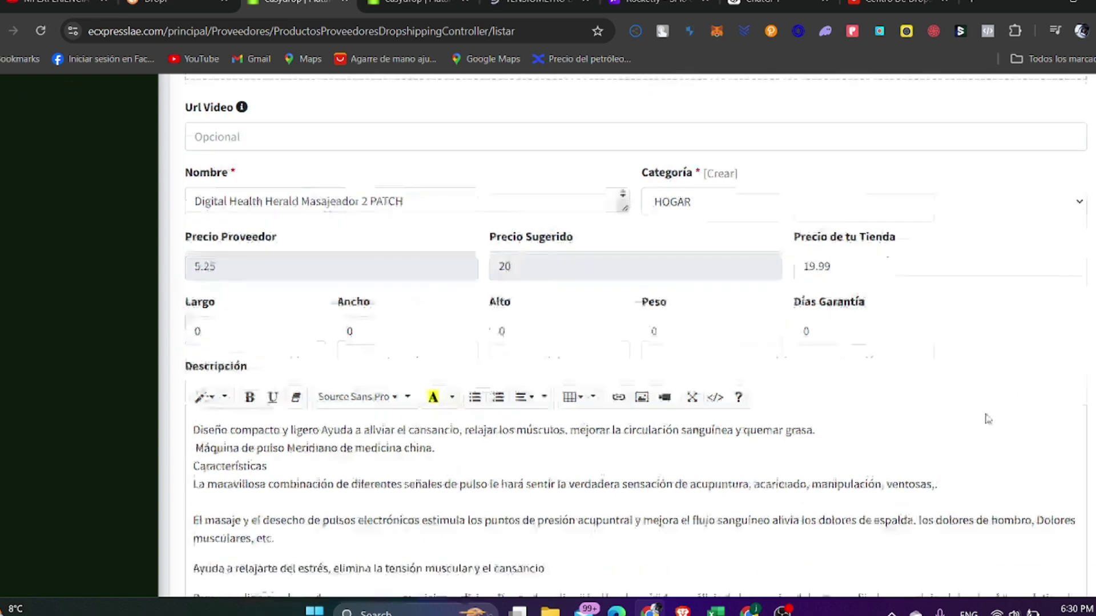
click(849, 504)
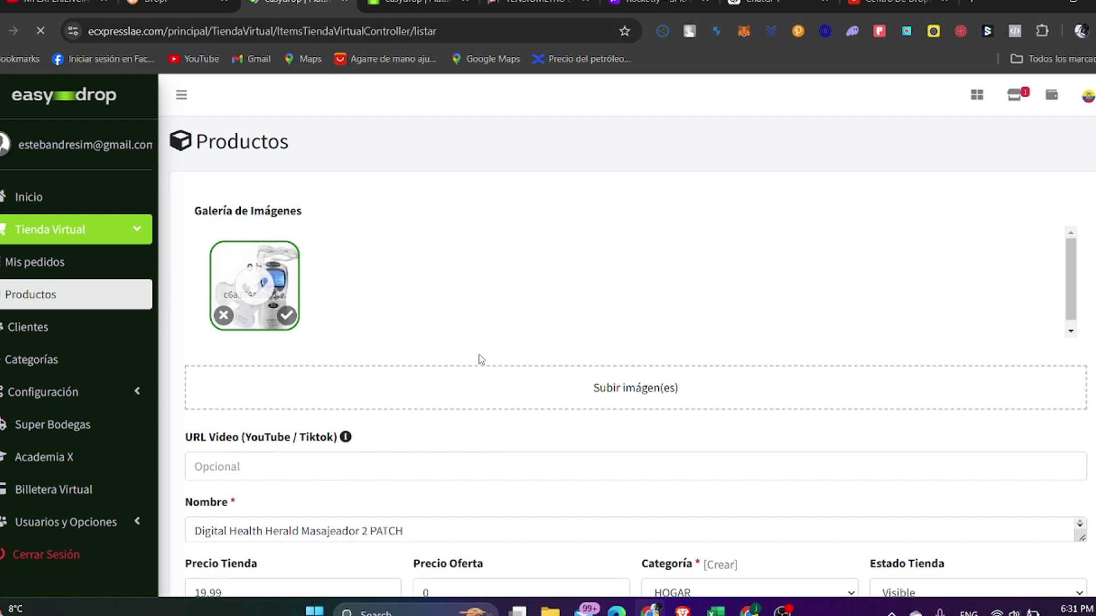
Add blank lines and paste the grass photo after the description's product list, then save.
scroll(693, 435, down, 5)
scroll(679, 439, down, 10)
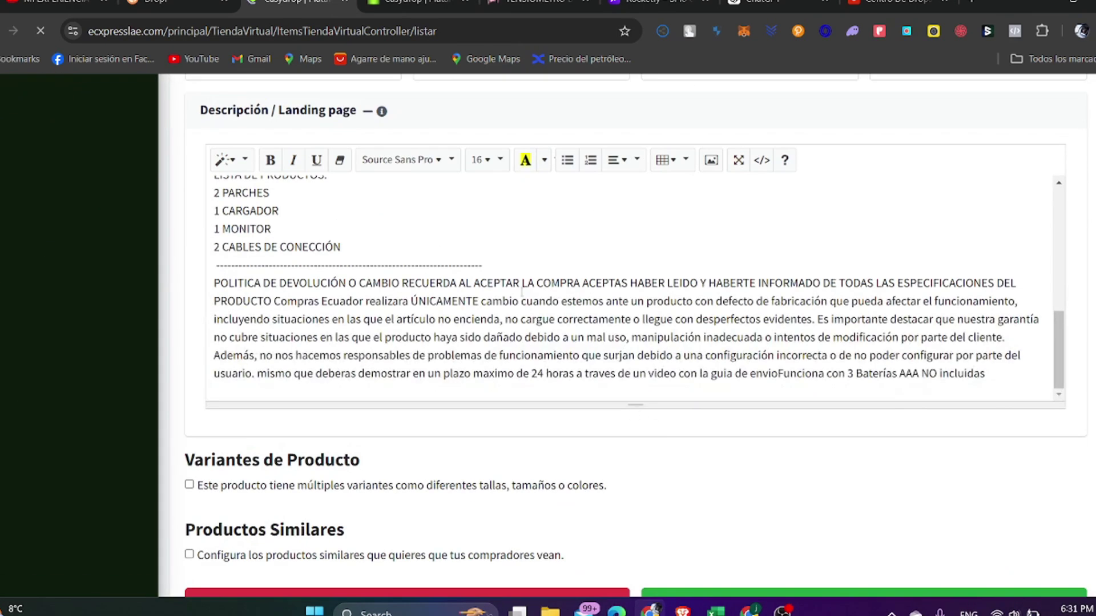
key(Return)
key(Return)
key(Return)
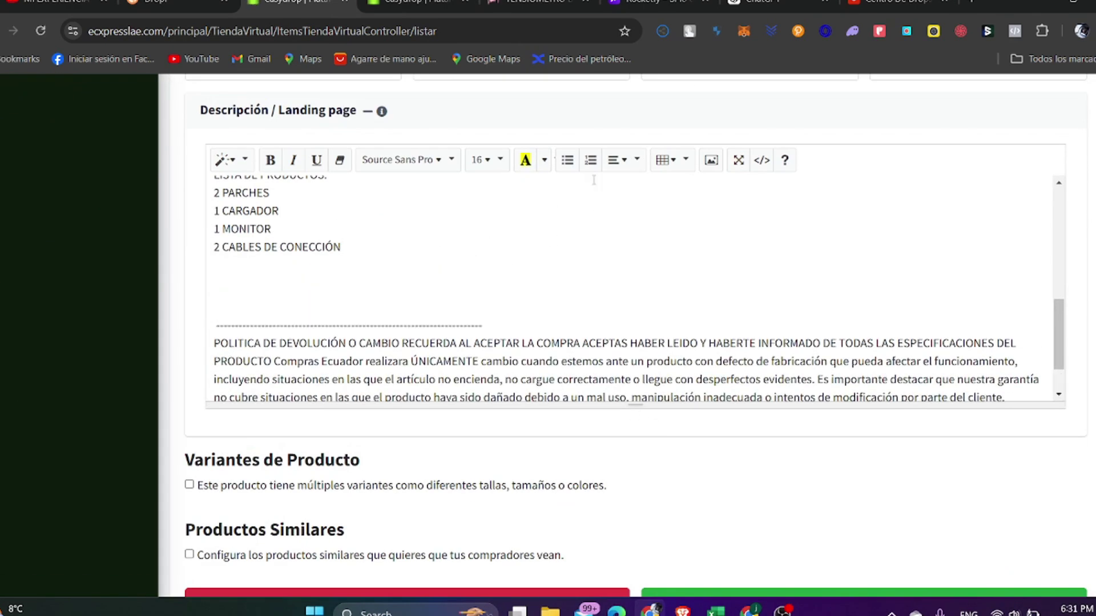
key(ctrl+v)
scroll(838, 525, down, 2)
click(841, 498)
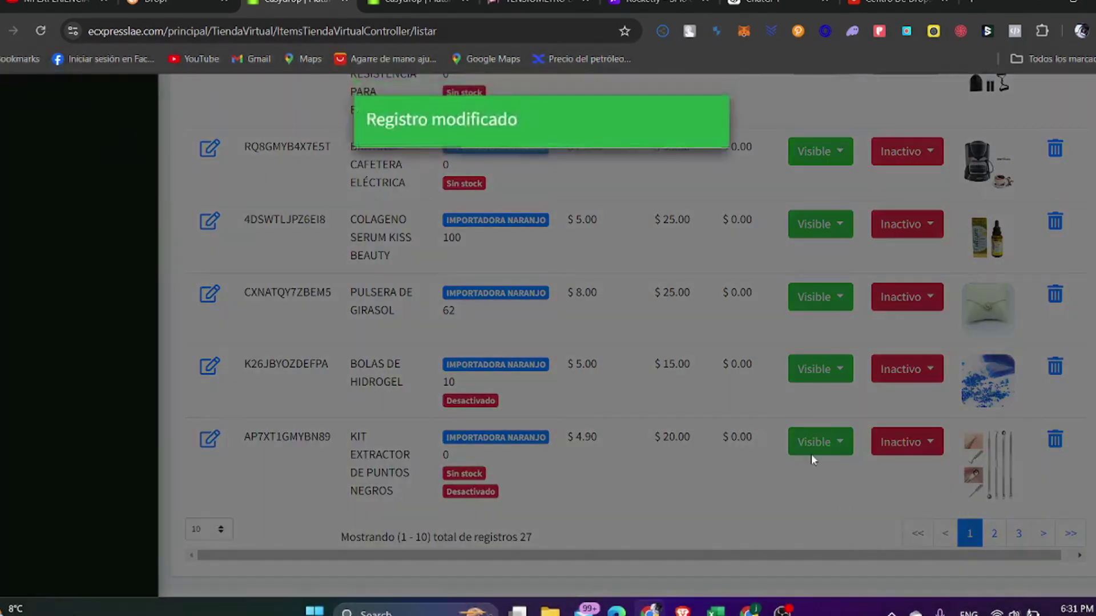
click(536, 5)
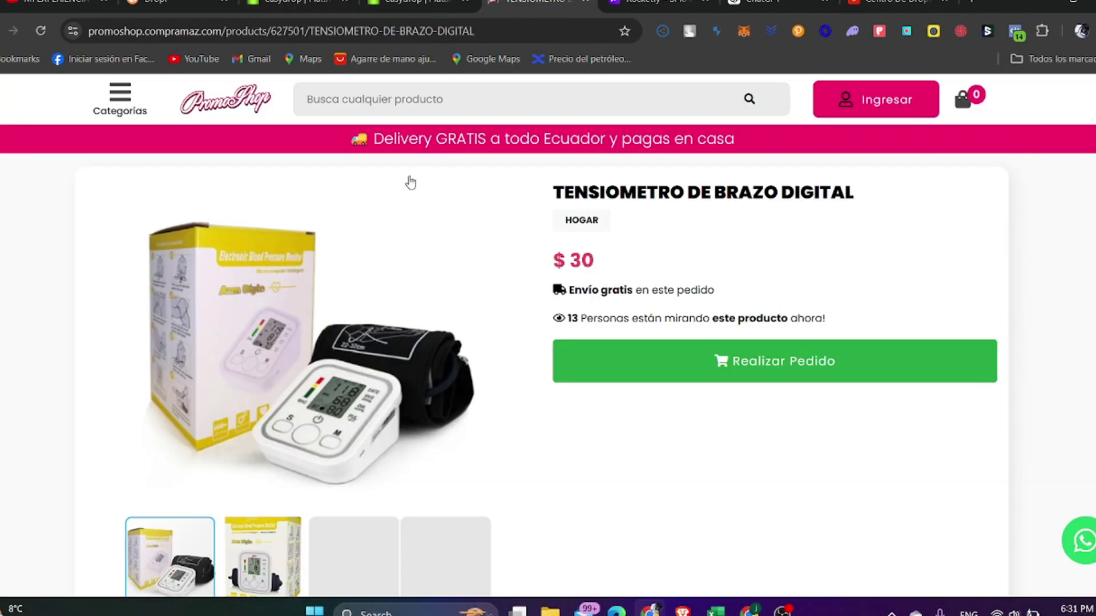
Open the Masajeador 2 PATCH page from the PromoShop home and check its $19.99 price and description.
click(238, 103)
click(215, 323)
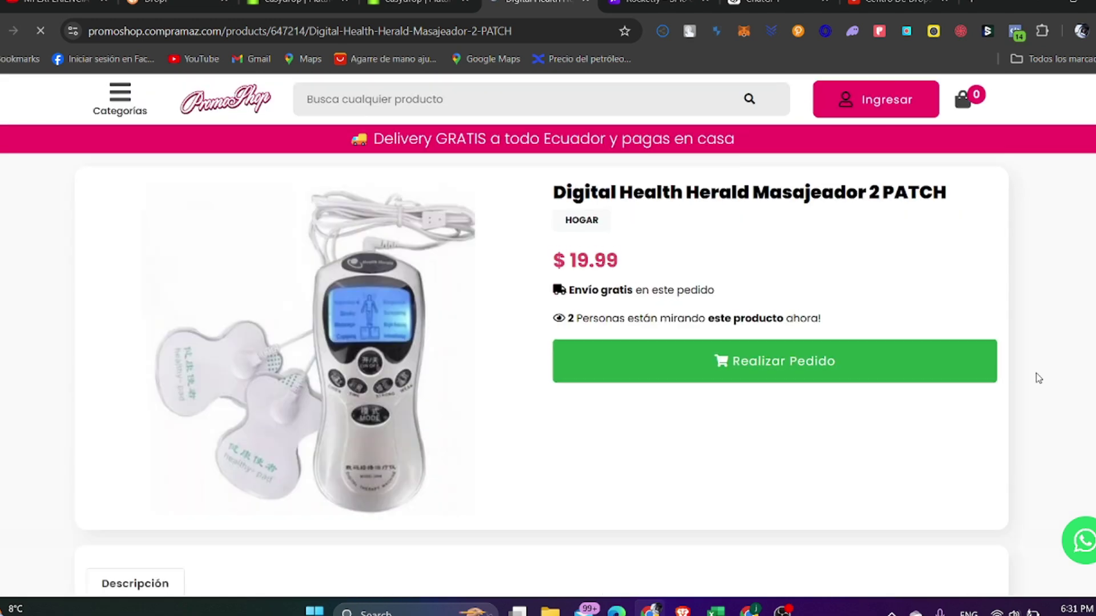
scroll(1036, 377, down, 7)
scroll(1033, 370, down, 5)
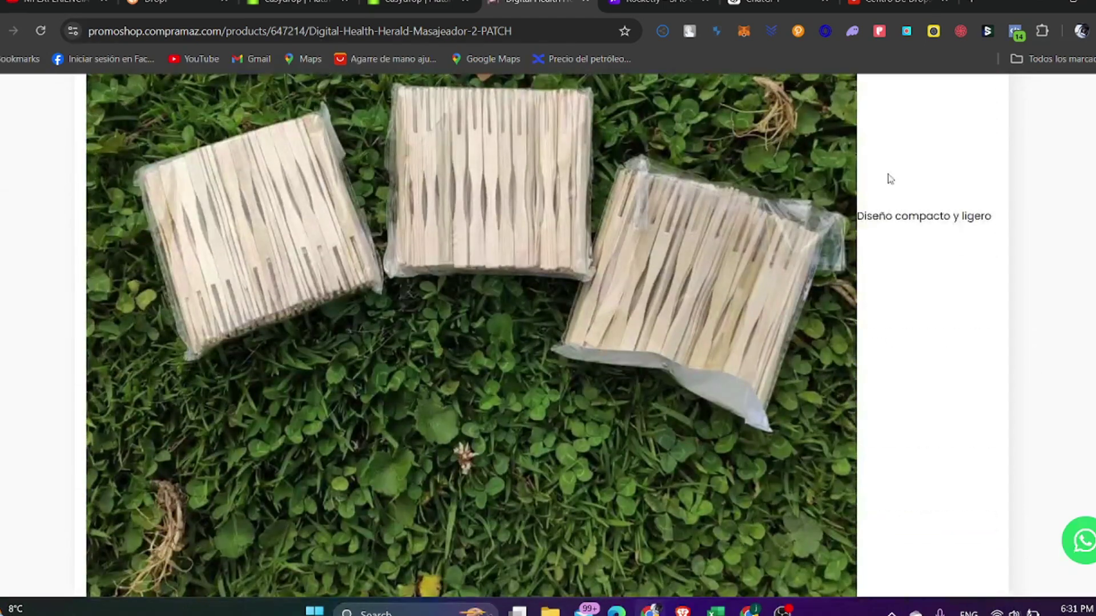
scroll(525, 287, down, 9)
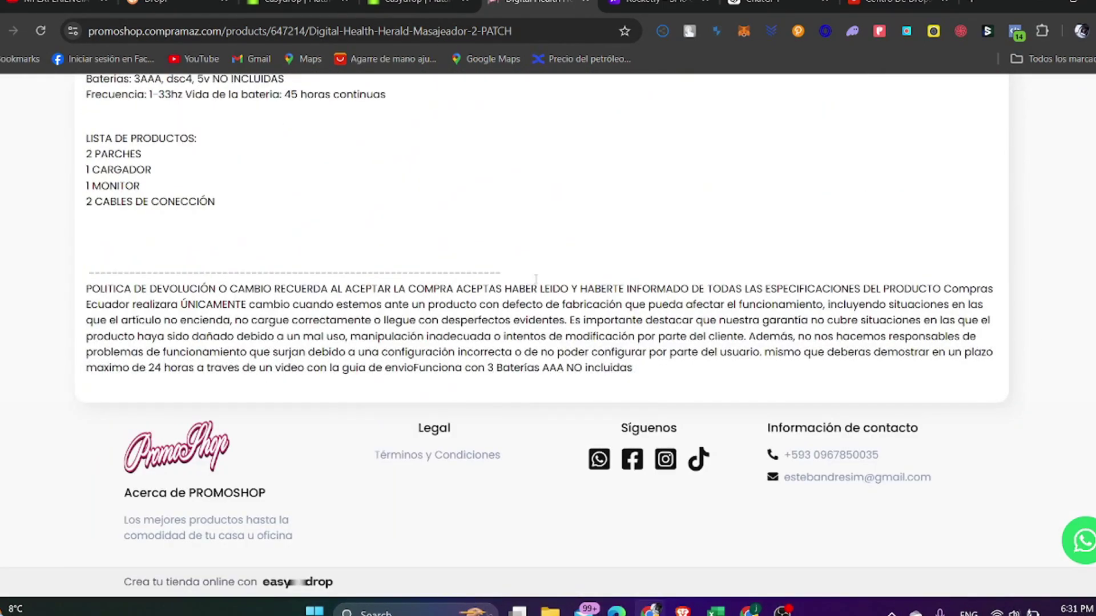
scroll(543, 265, up, 20)
scroll(525, 310, down, 7)
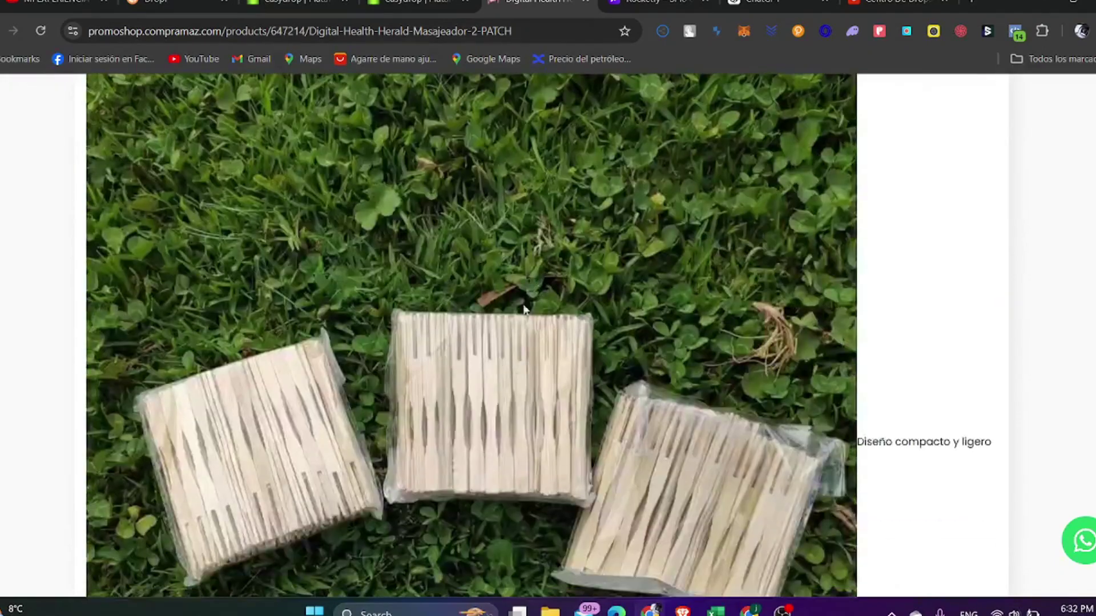
scroll(524, 309, up, 15)
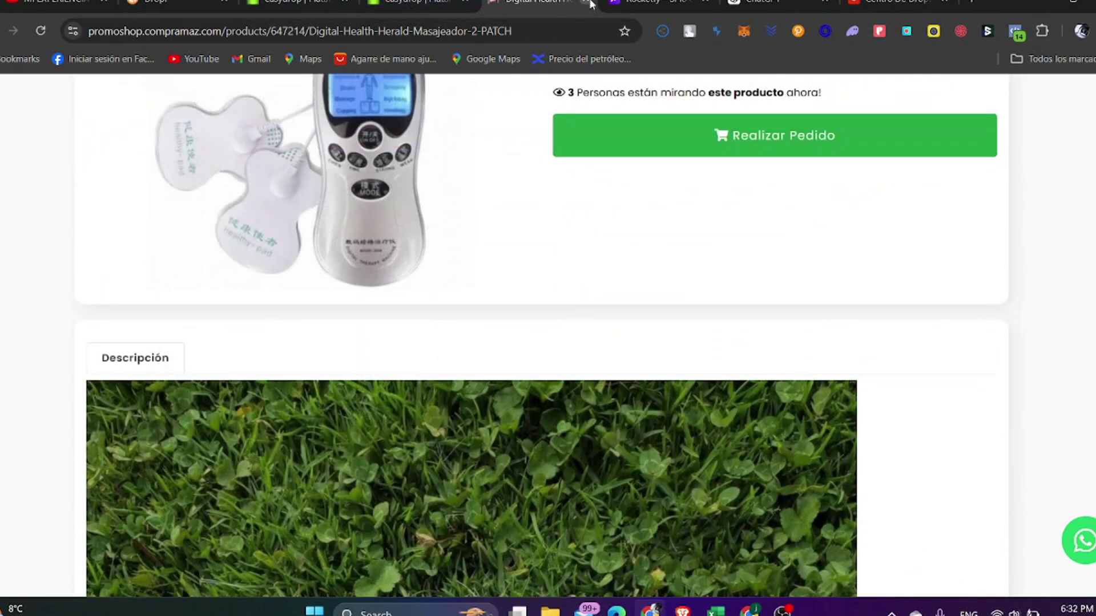
Close the product page and duplicate Easydrop tab, then compare Dropi's and Easydrop's product lists.
click(587, 3)
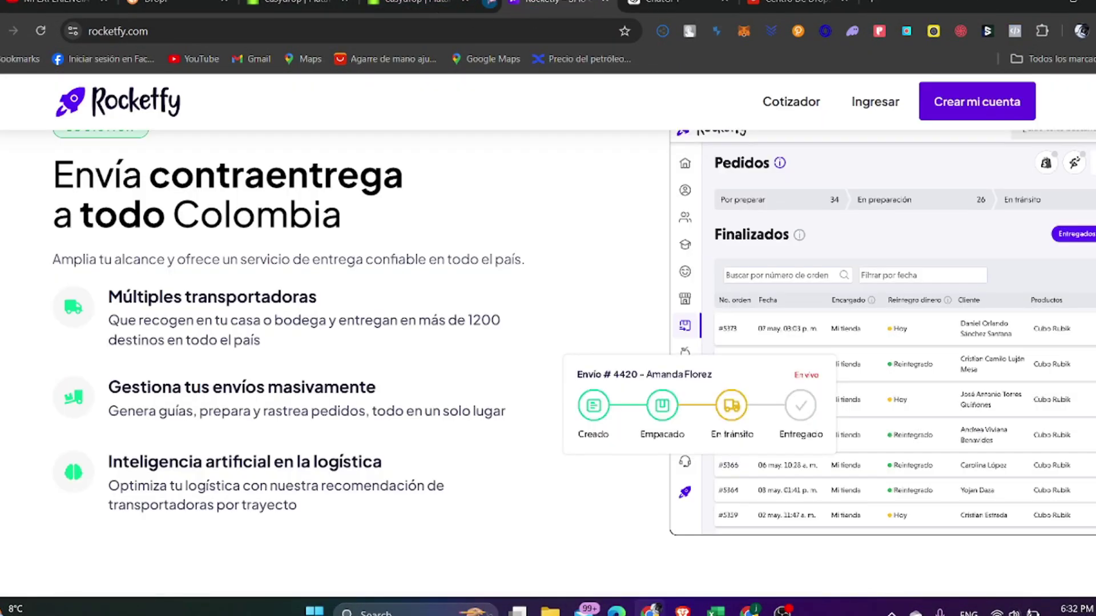
click(473, 11)
click(463, 3)
click(296, 3)
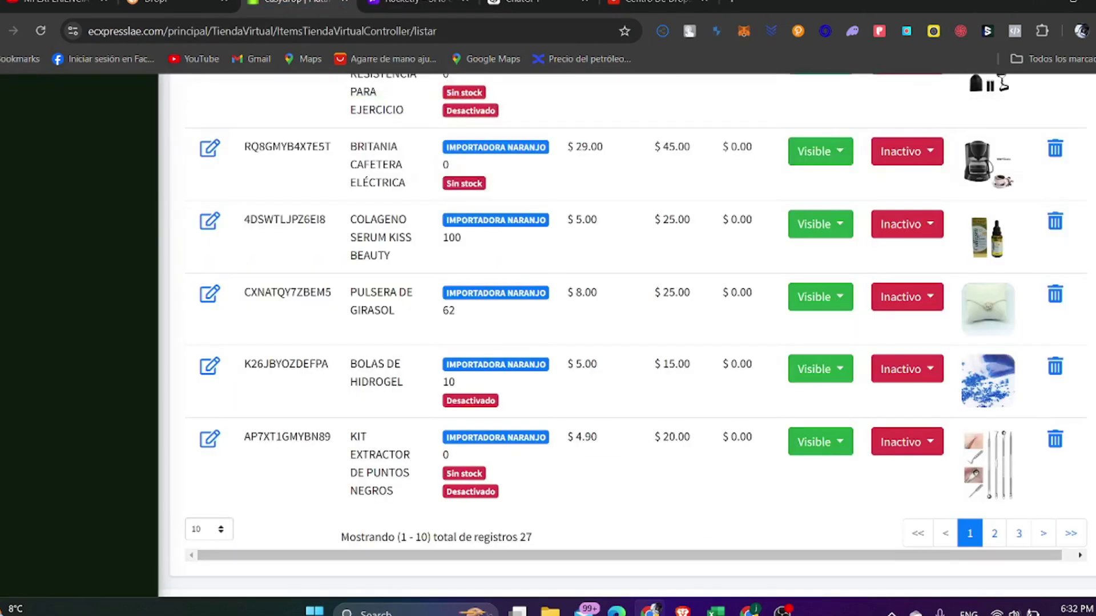
click(177, 3)
click(353, 3)
scroll(606, 362, up, 10)
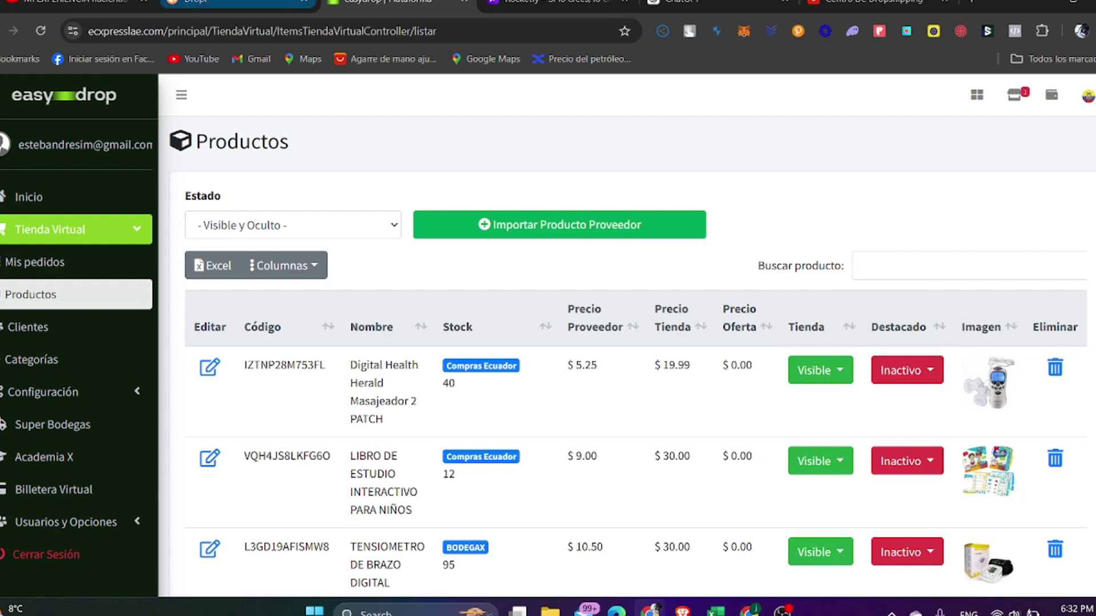
click(228, 2)
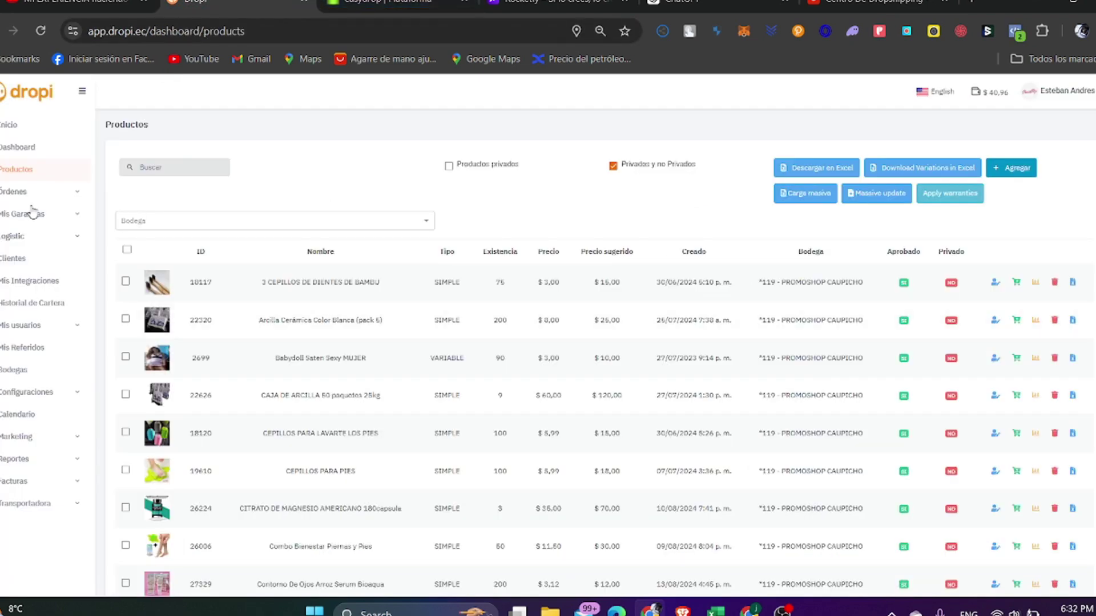
key(ctrl+Tab)
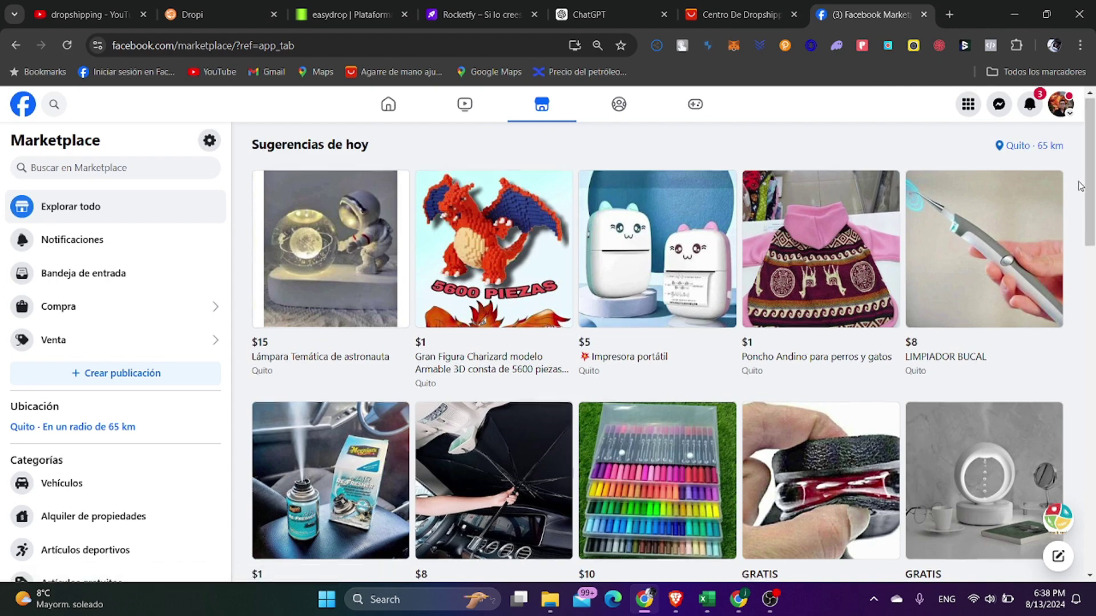
Scroll through today's Marketplace listings, briefly open a blank tab, then return to Marketplace.
scroll(1079, 190, down, 1)
scroll(1079, 194, down, 12)
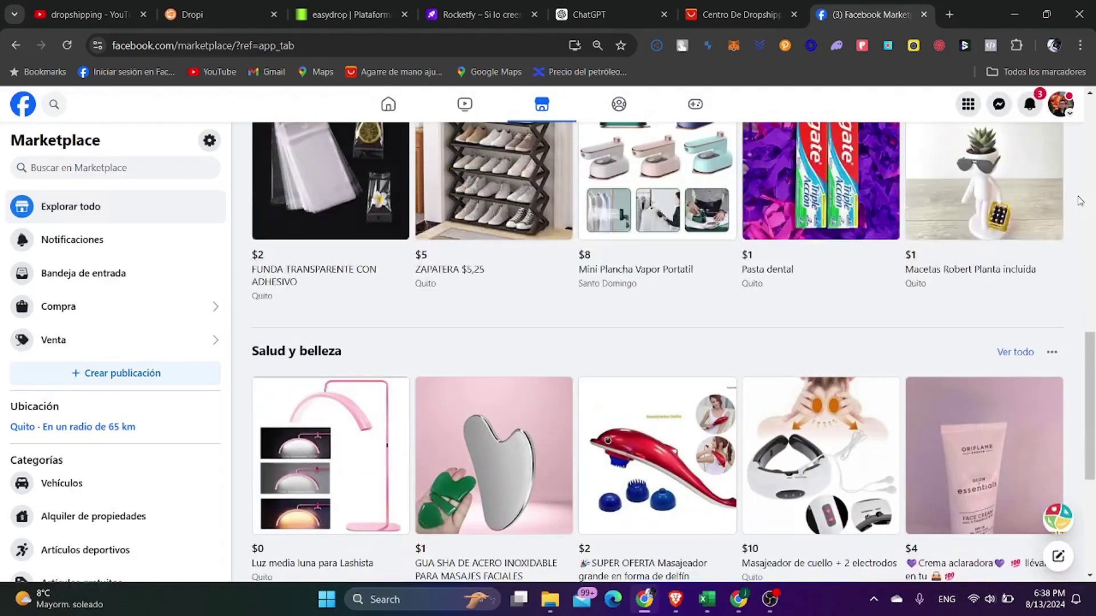
scroll(1079, 200, up, 5)
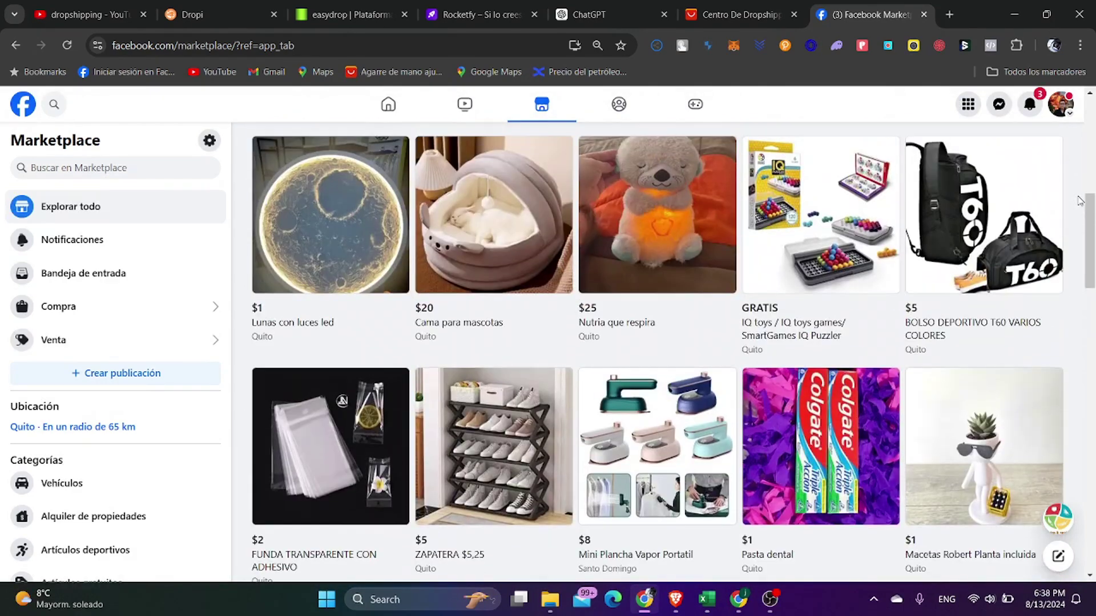
click(950, 14)
text(me)
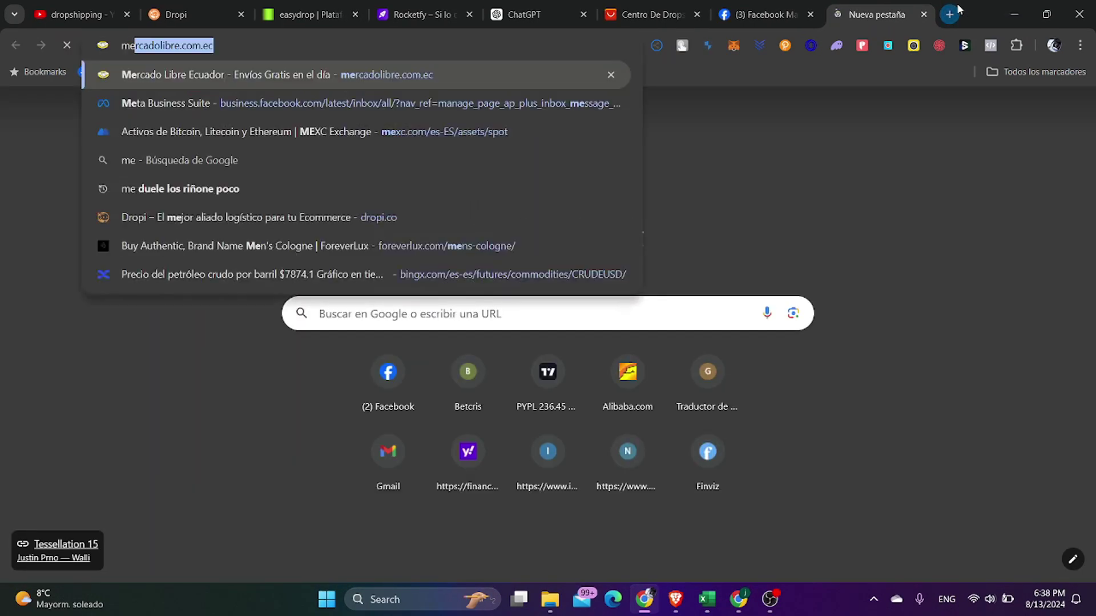
key(BackSpace)
key(BackSpace)
key(BackSpace)
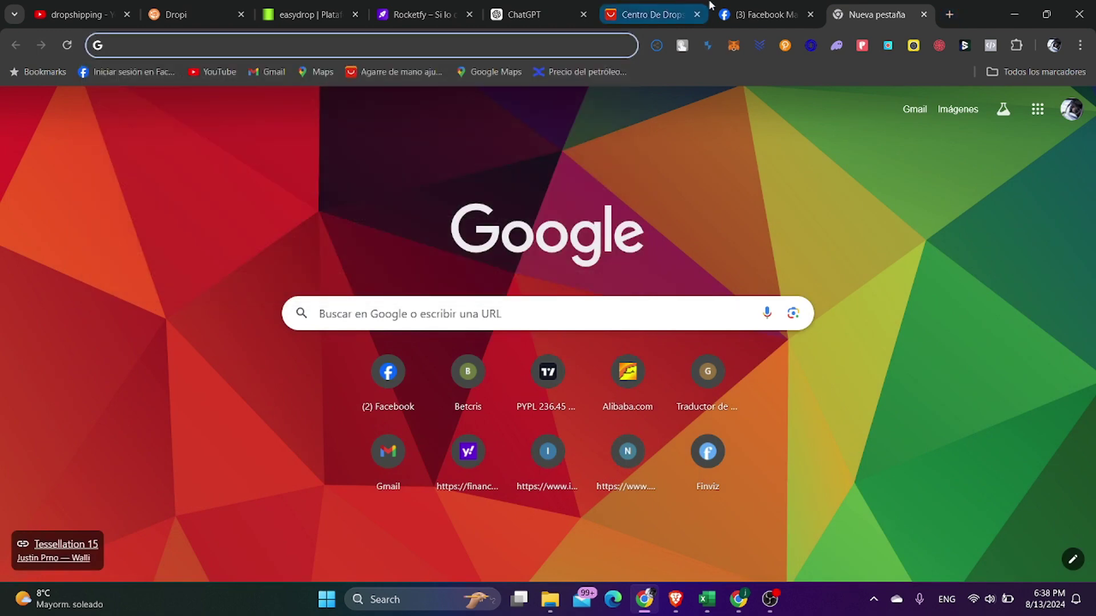
click(736, 13)
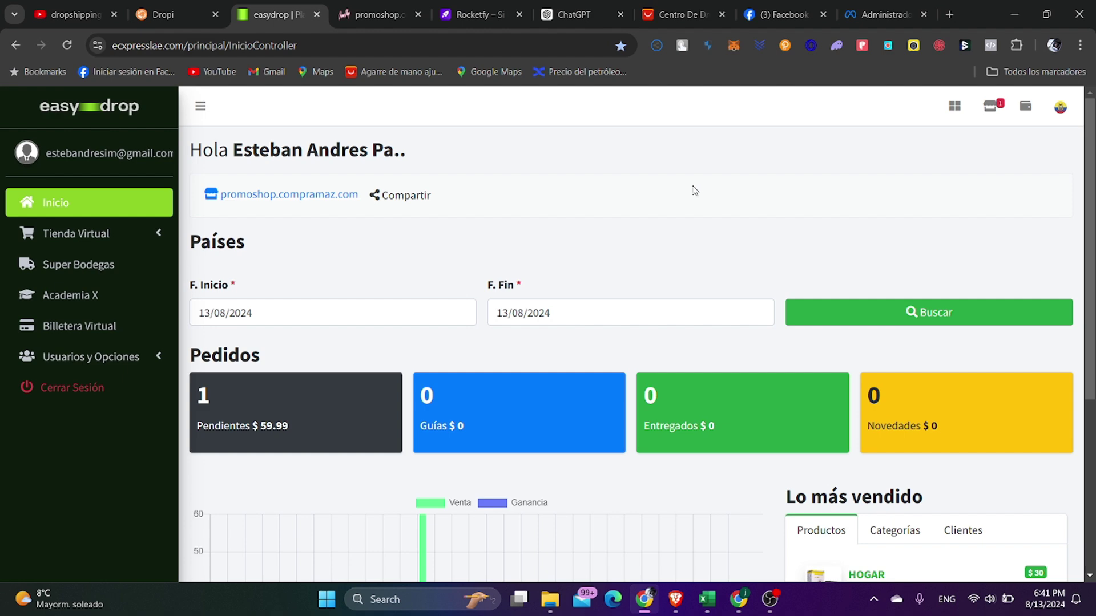
Check the Digital health herald masajeador at 5.25 in the Dropi catalog, then return to Easydrop.
click(676, 598)
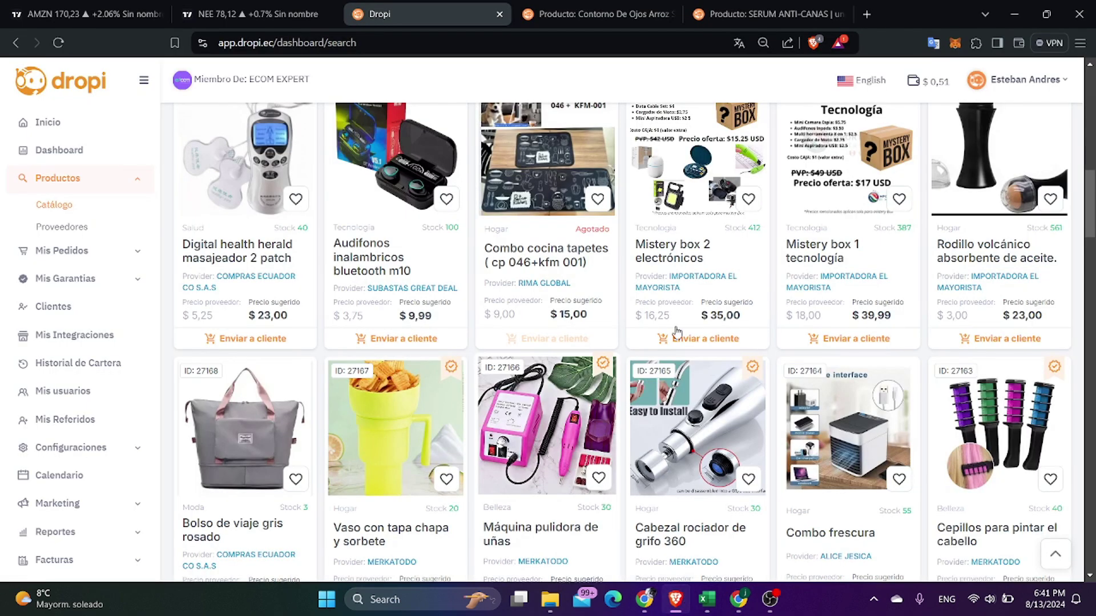
click(655, 602)
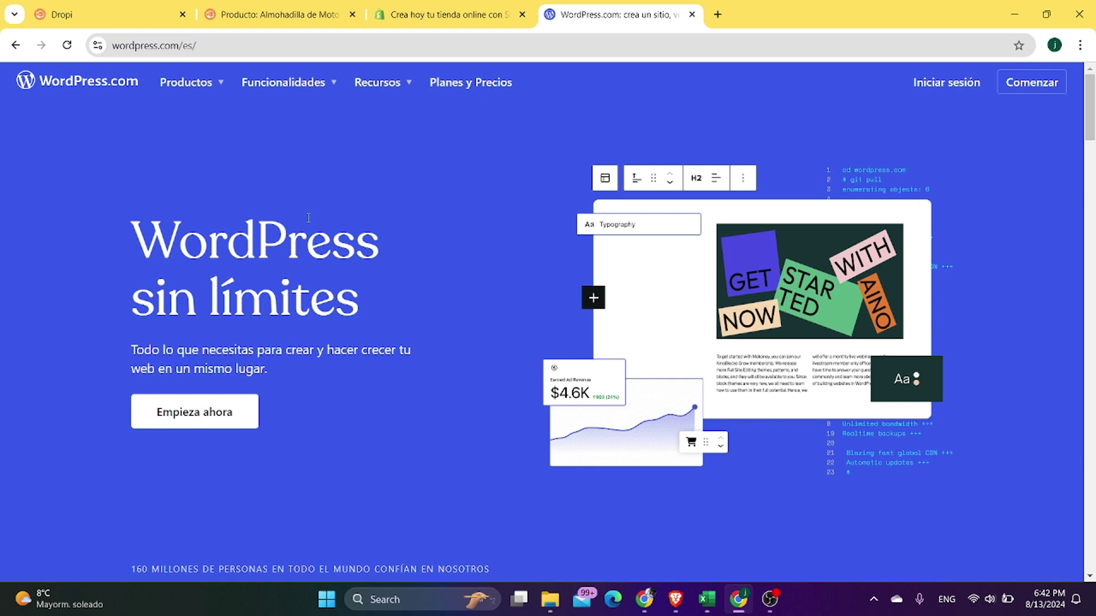
click(471, 7)
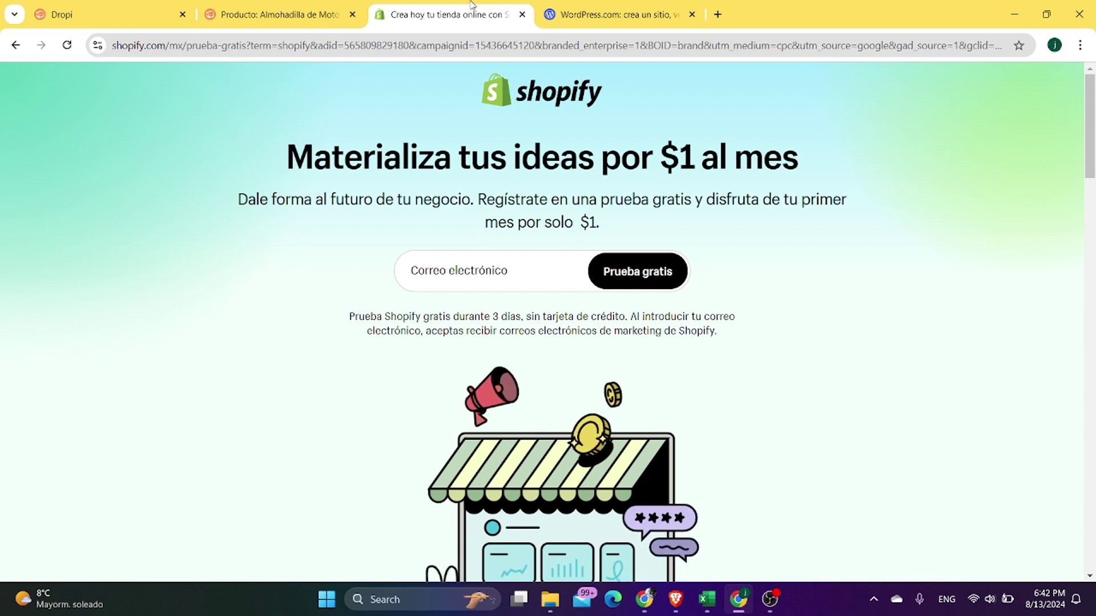
click(569, 5)
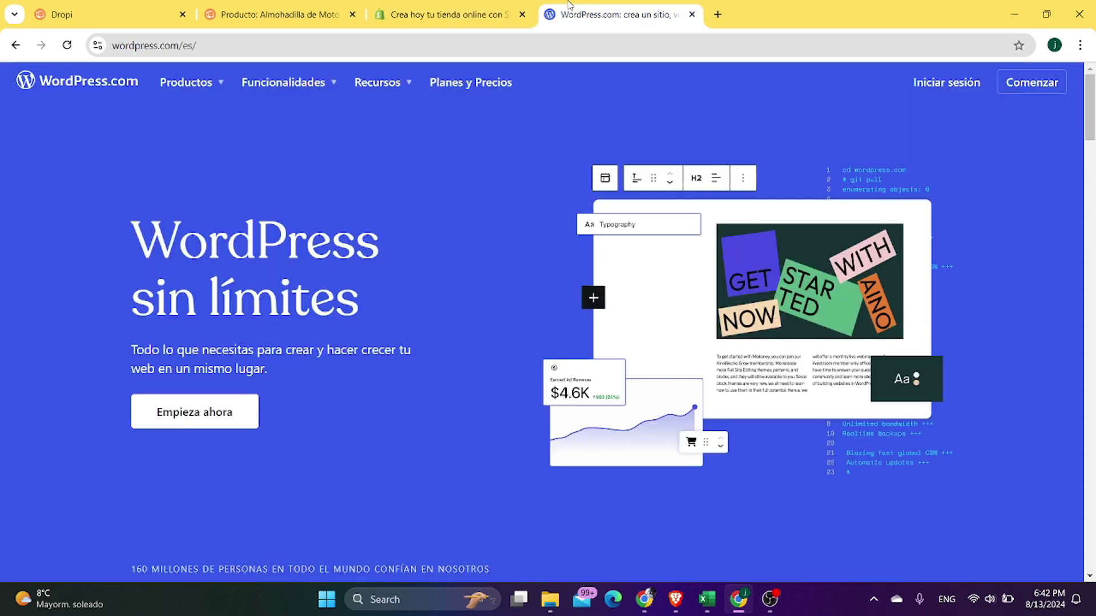